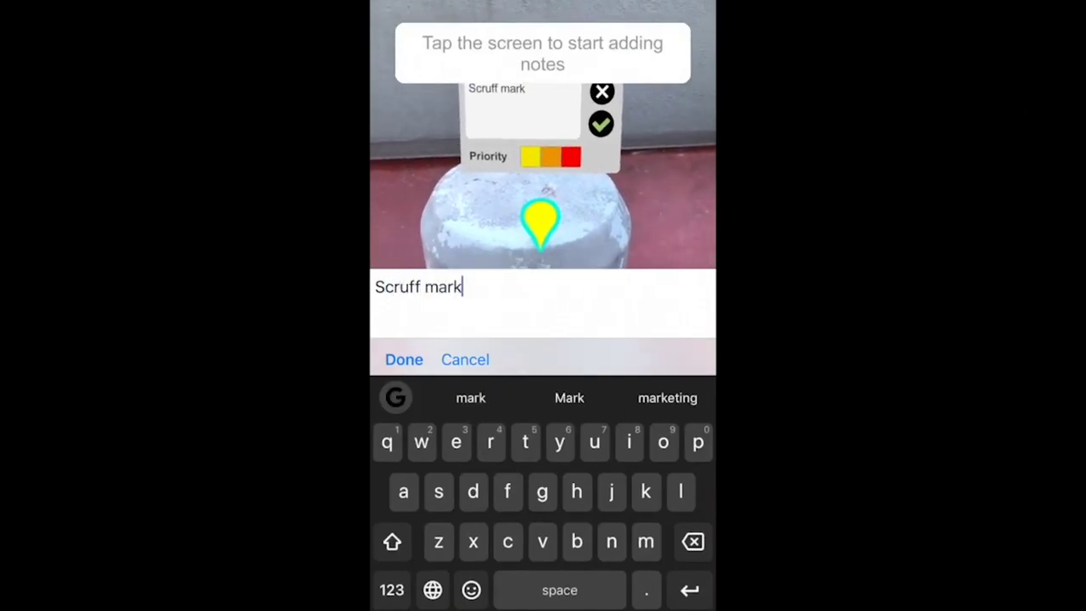
# Step: Find Vuforia Area Target Creator in the App Store and generate the area target from the scanned space
pyautogui.press('Return')
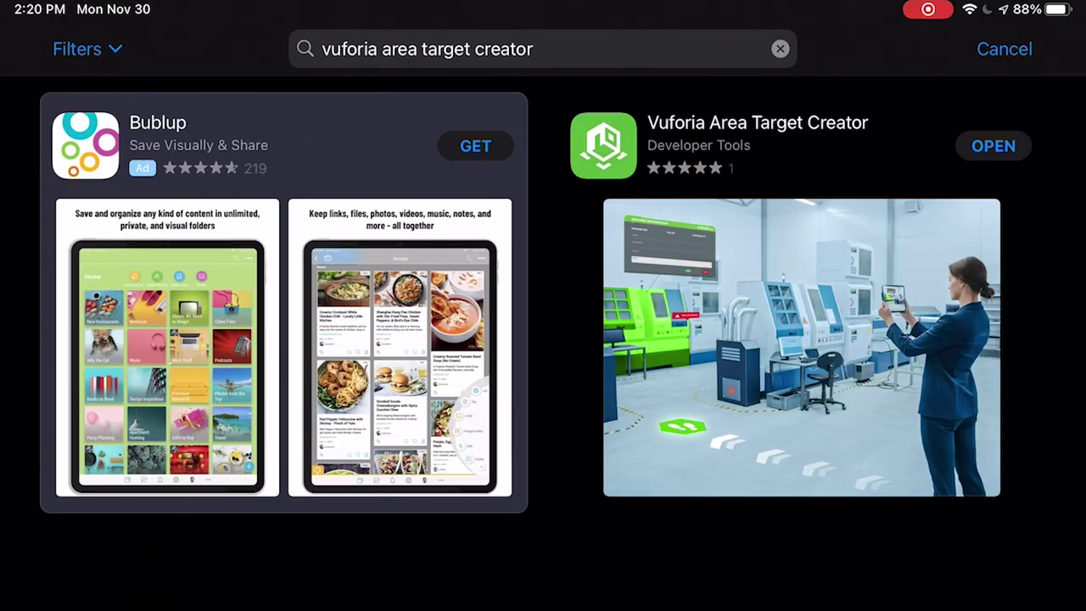
pyautogui.click(801, 348)
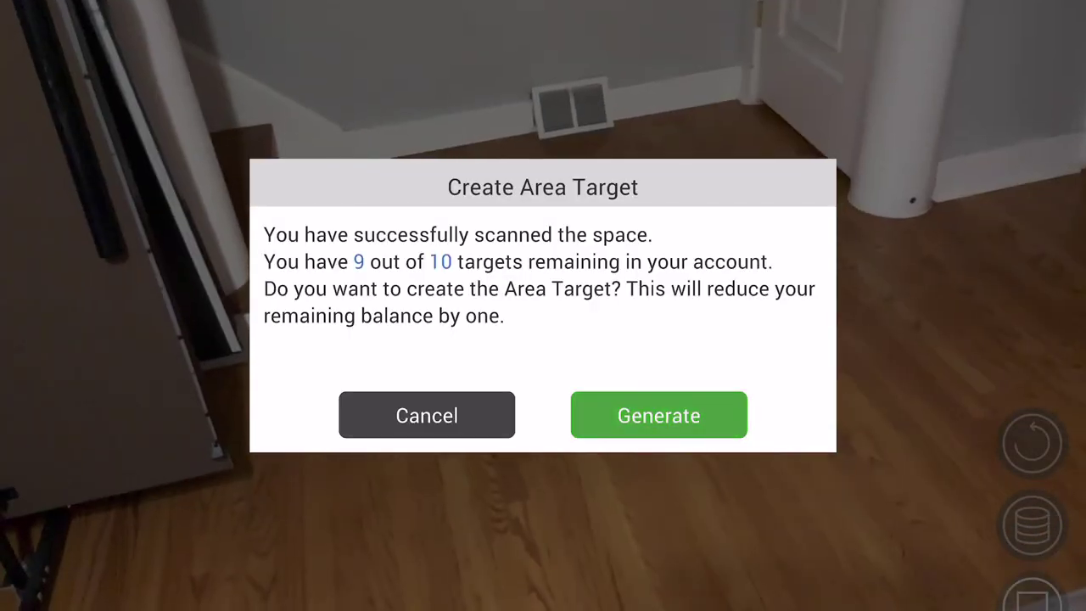
pyautogui.click(659, 415)
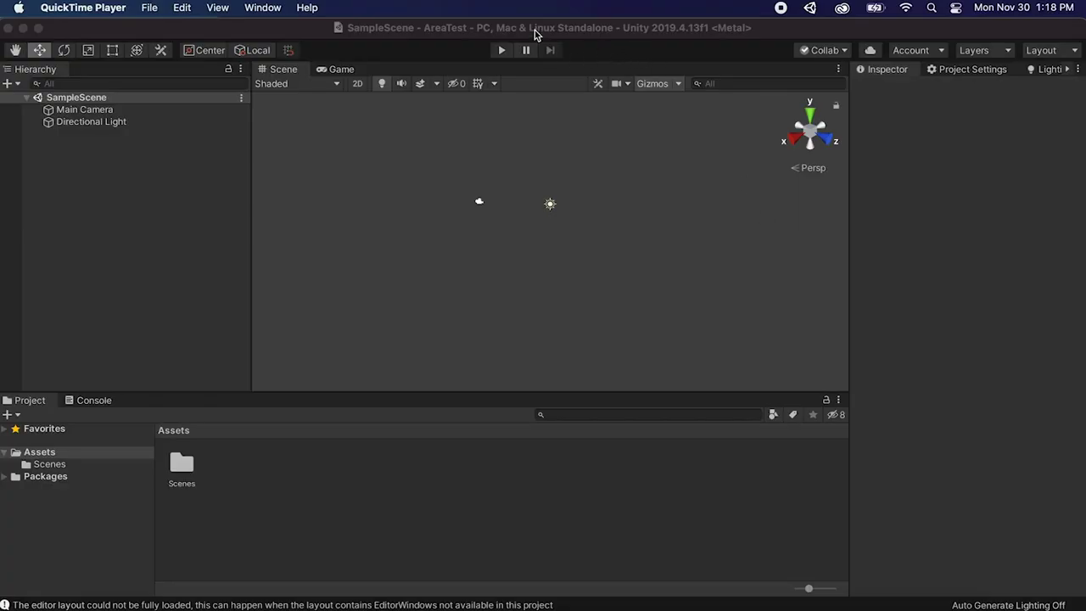
# Step: Switch the AreaTest Unity project's build platform to Android
pyautogui.click(177, 222)
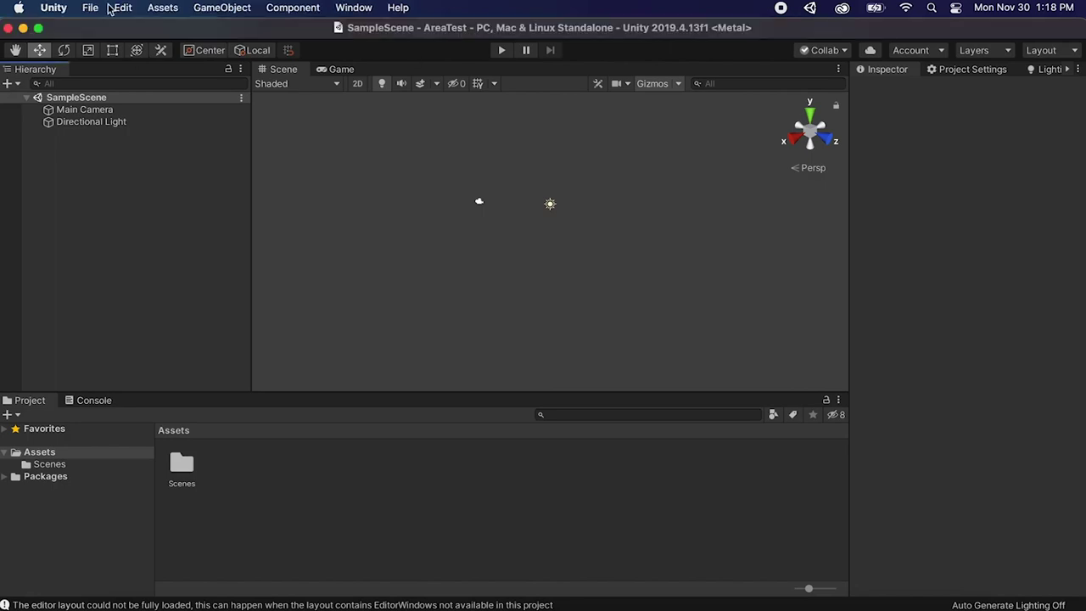
pyautogui.click(90, 8)
pyautogui.click(116, 173)
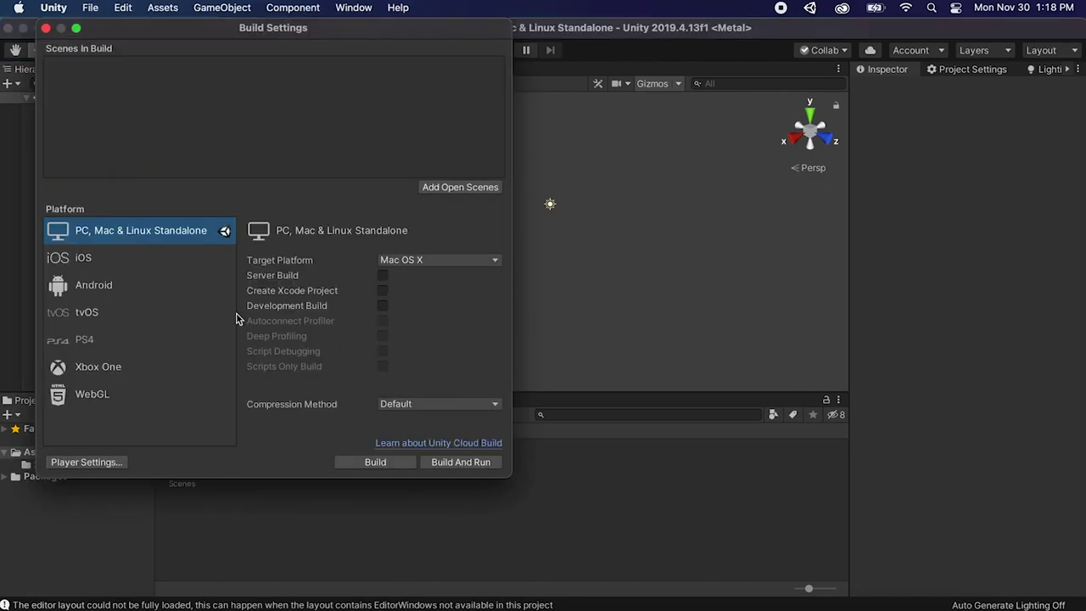
pyautogui.click(162, 287)
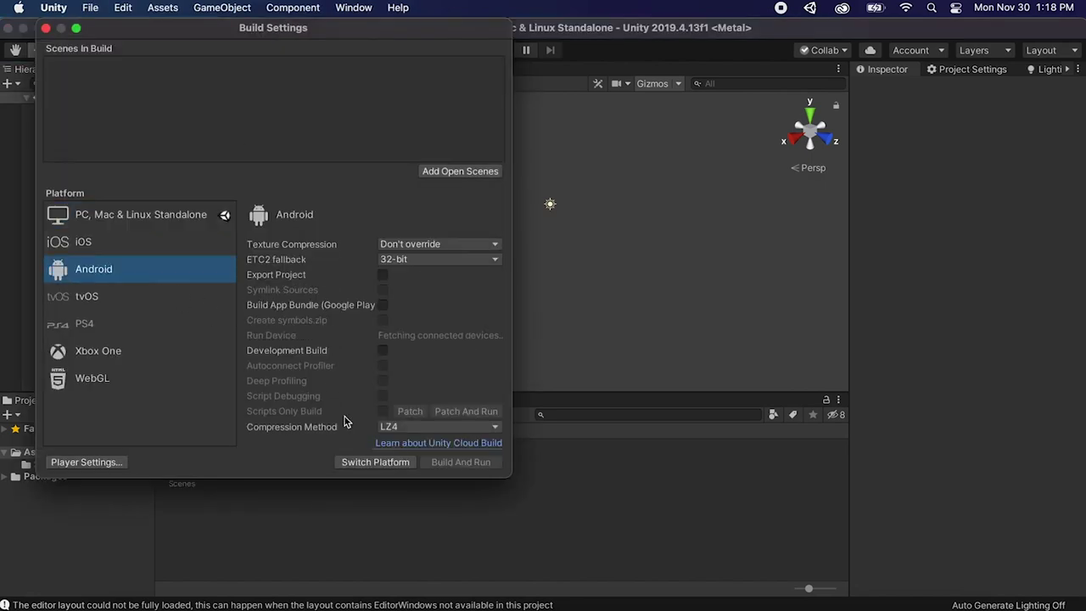
pyautogui.click(375, 461)
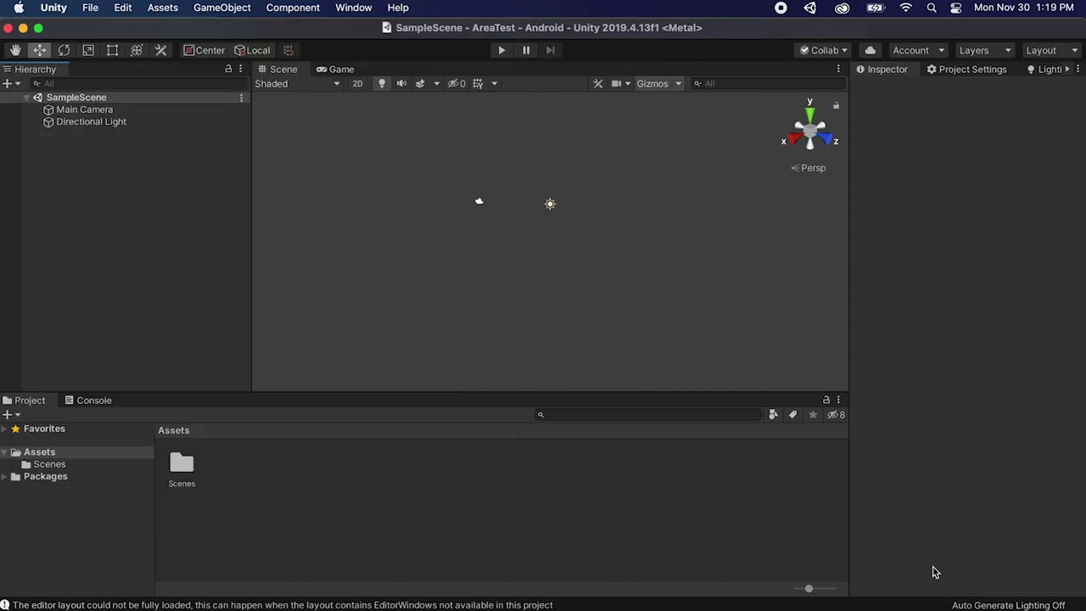
# Step: Switch to Chrome and download add-vuforia-package-9-6-3.unitypackage from the Vuforia SDK downloads, agreeing to the software license
pyautogui.click(908, 599)
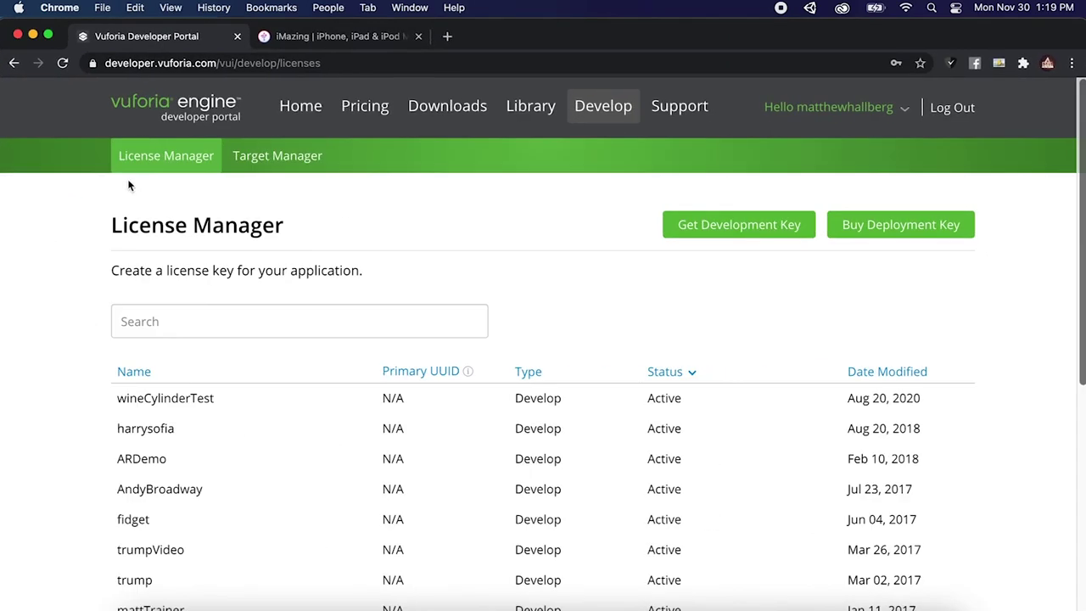
pyautogui.click(445, 111)
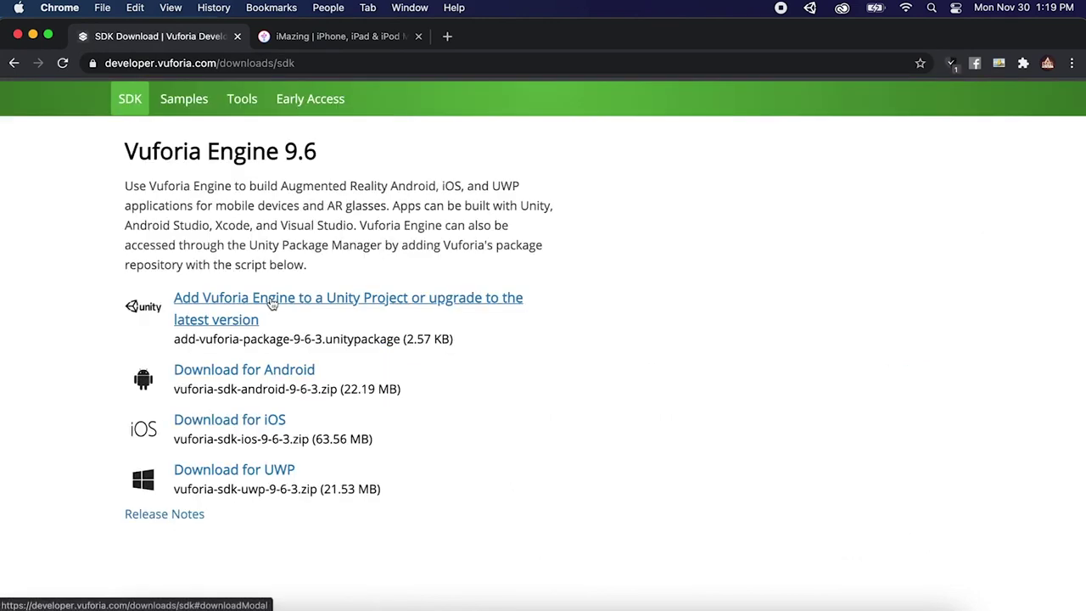
pyautogui.click(272, 304)
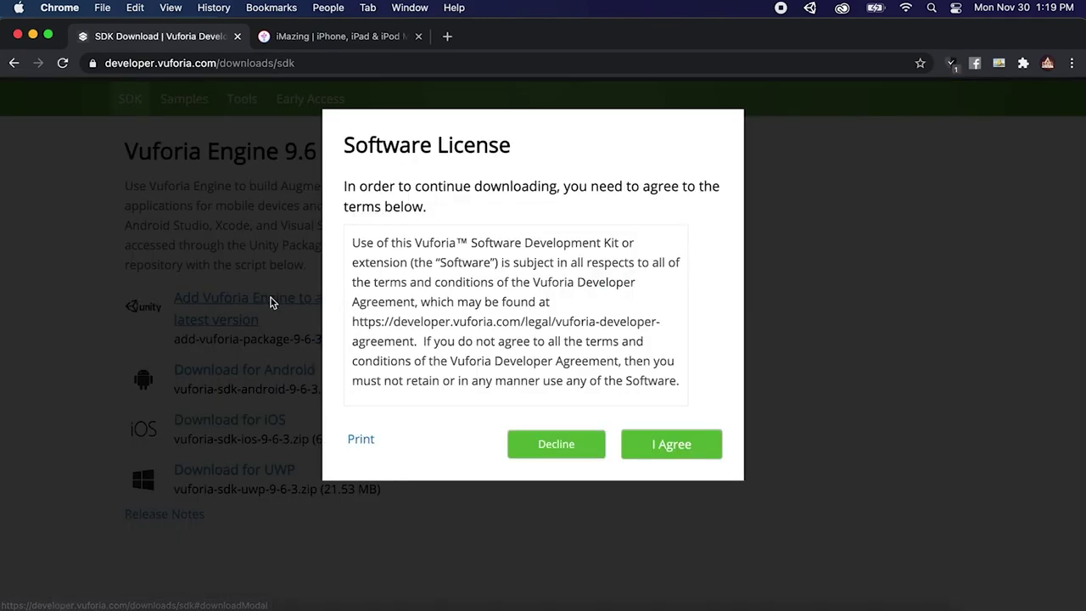
pyautogui.click(668, 446)
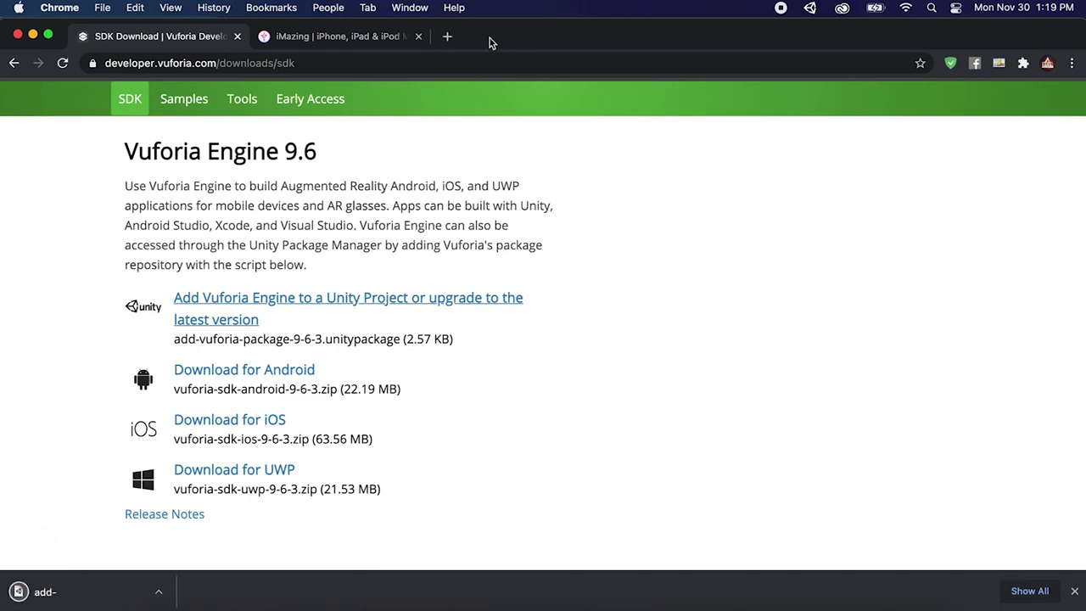
# Step: Return to Unity and import the downloaded Vuforia package from the desktop into the AreaTest project
pyautogui.moveTo(490, 42); pyautogui.dragTo(947, 30)
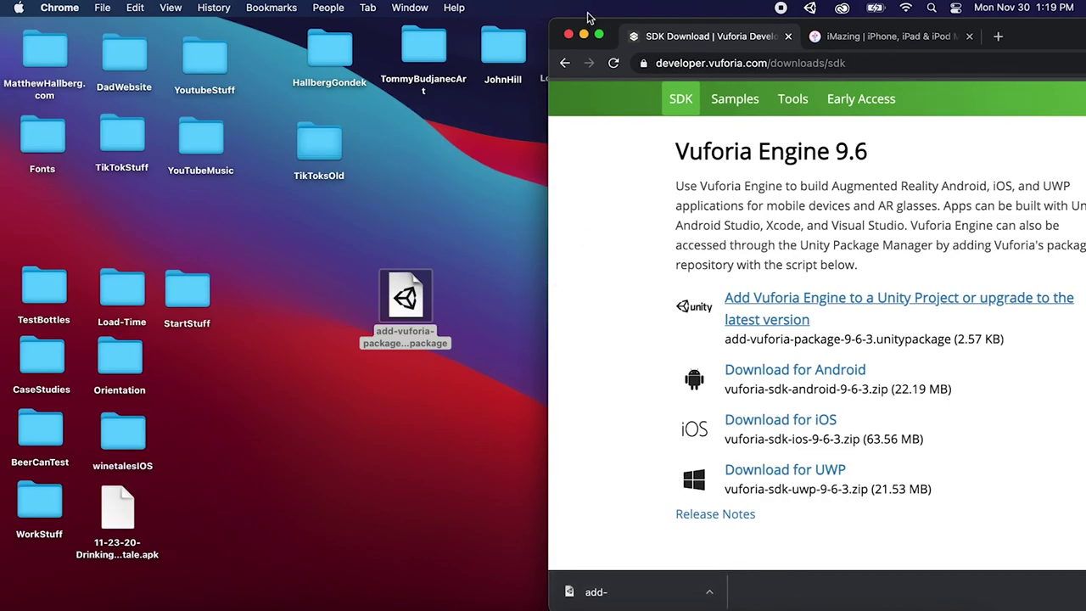
pyautogui.click(585, 36)
pyautogui.click(752, 604)
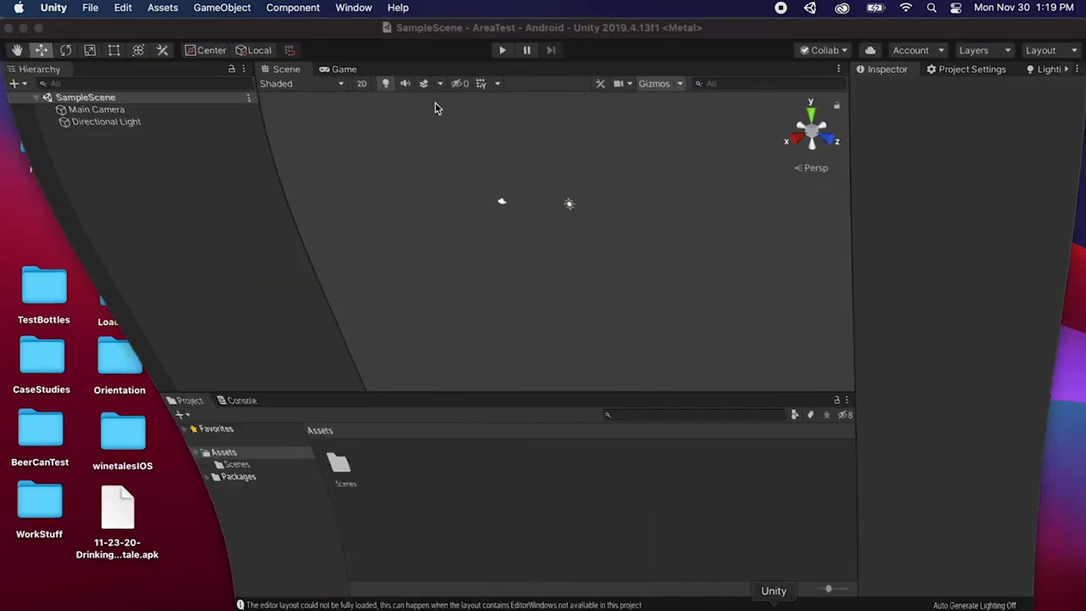
pyautogui.doubleClick(262, 23)
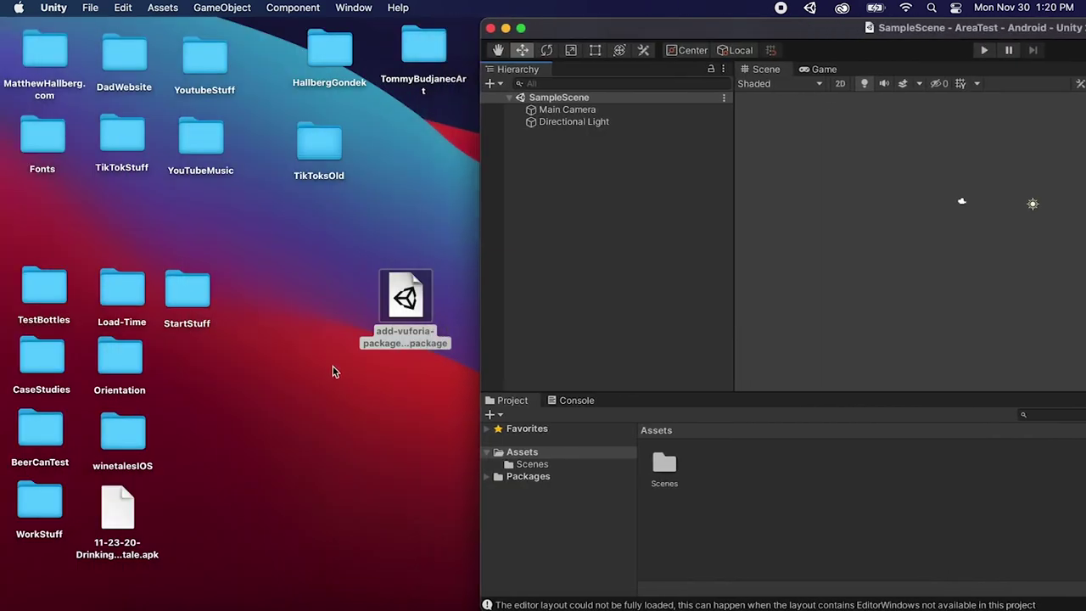
pyautogui.doubleClick(404, 299)
pyautogui.doubleClick(624, 34)
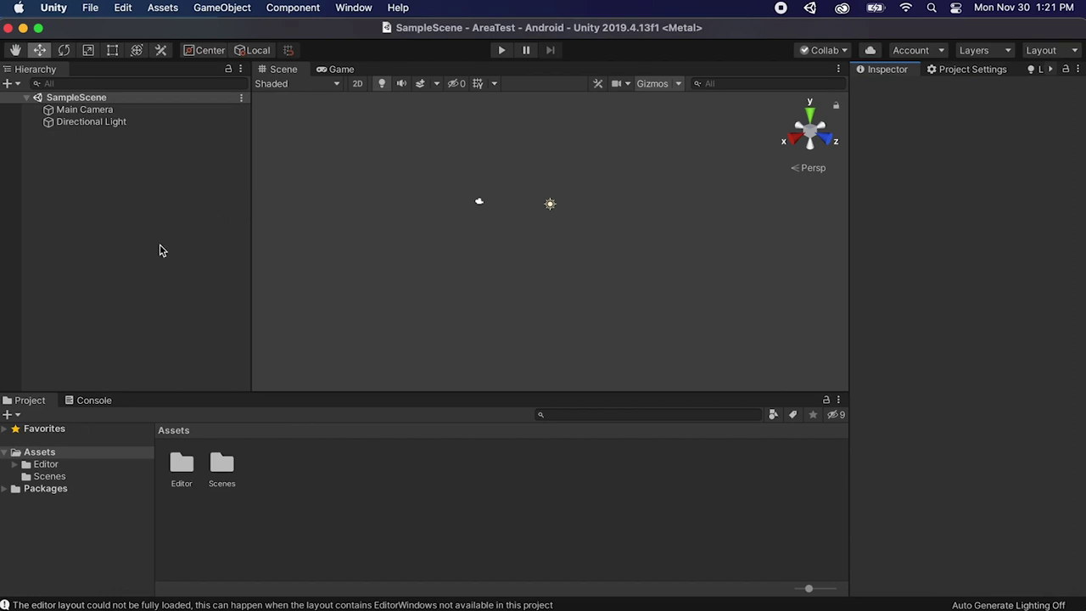
# Step: Rename the SampleScene asset in the Scenes folder as main and reload the scene
pyautogui.click(49, 477)
pyautogui.click(177, 473)
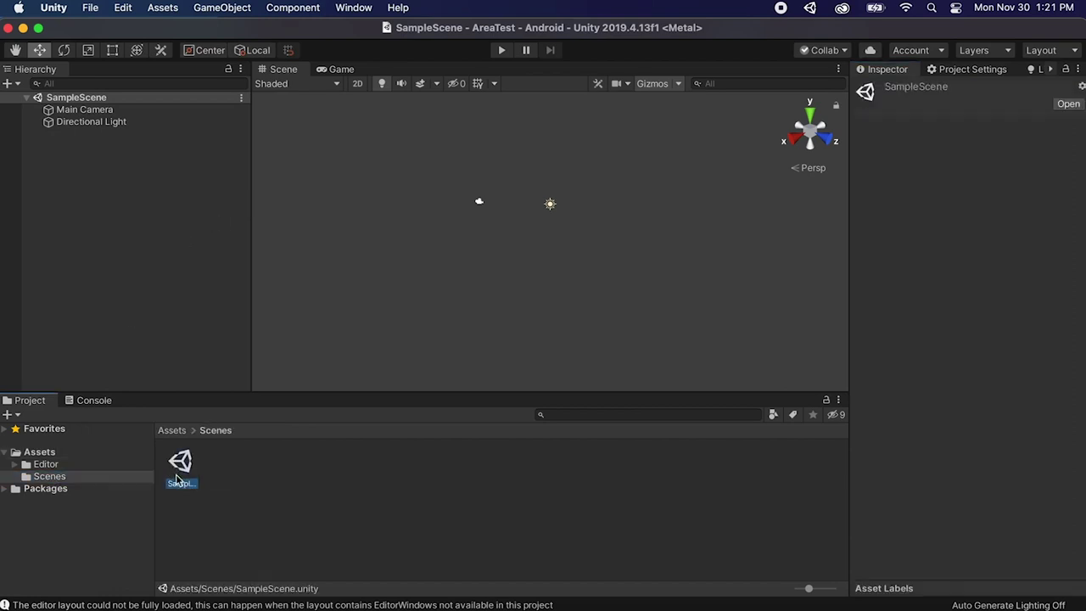
pyautogui.click(180, 484)
pyautogui.write('main')
pyautogui.press('Return')
pyautogui.click(595, 302)
pyautogui.click(27, 98)
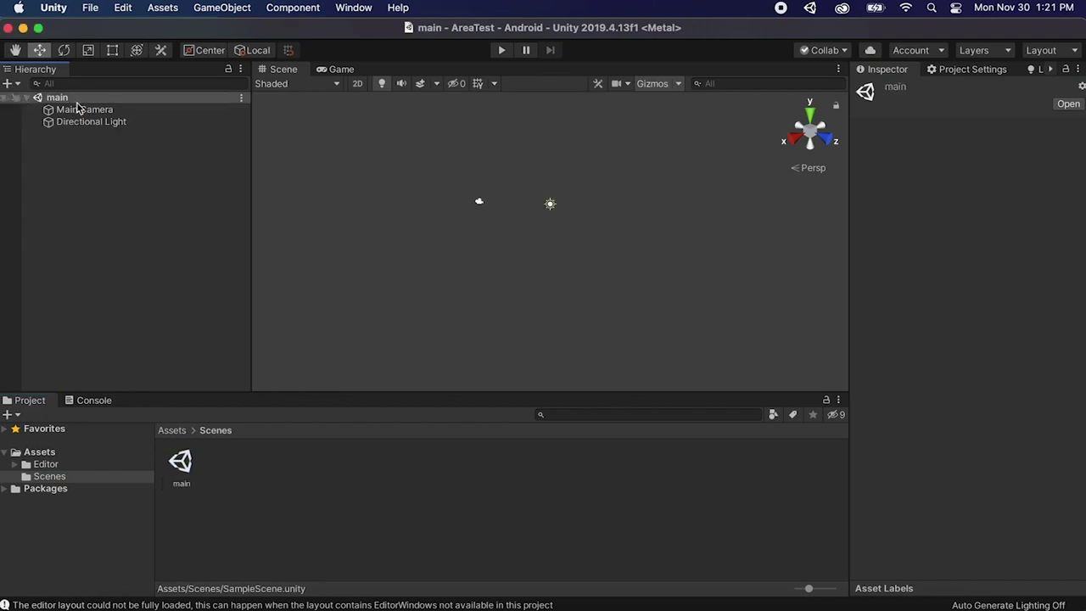
# Step: Delete the Main Camera from the main scene
pyautogui.click(68, 110)
pyautogui.rightClick(81, 109)
pyautogui.click(122, 188)
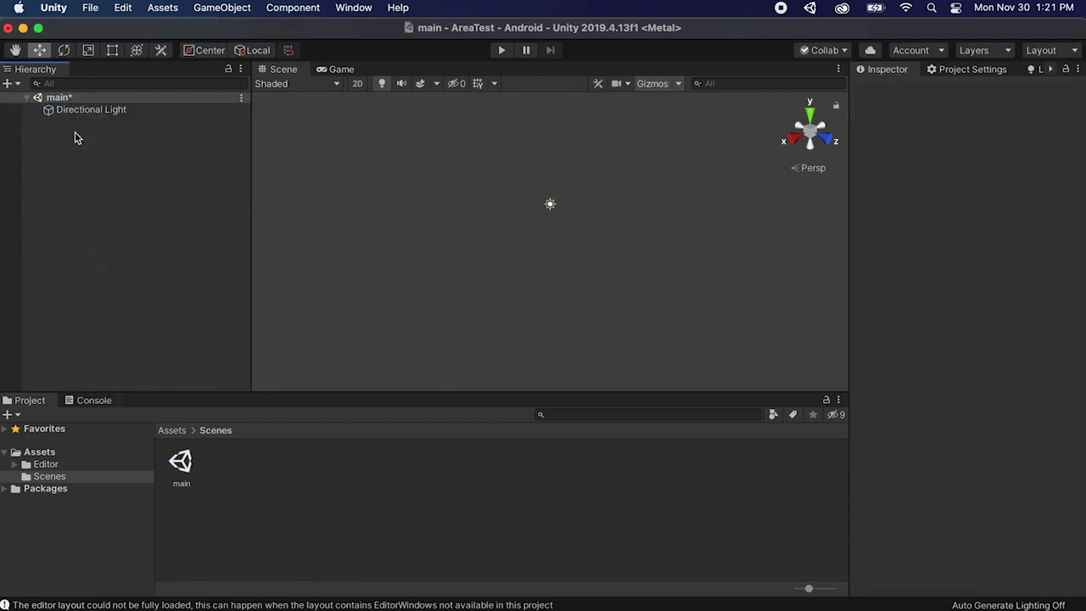
# Step: Add a Vuforia Engine AR Camera to the scene and place it above the Directional Light in the hierarchy
pyautogui.rightClick(75, 132)
pyautogui.moveTo(140, 424)
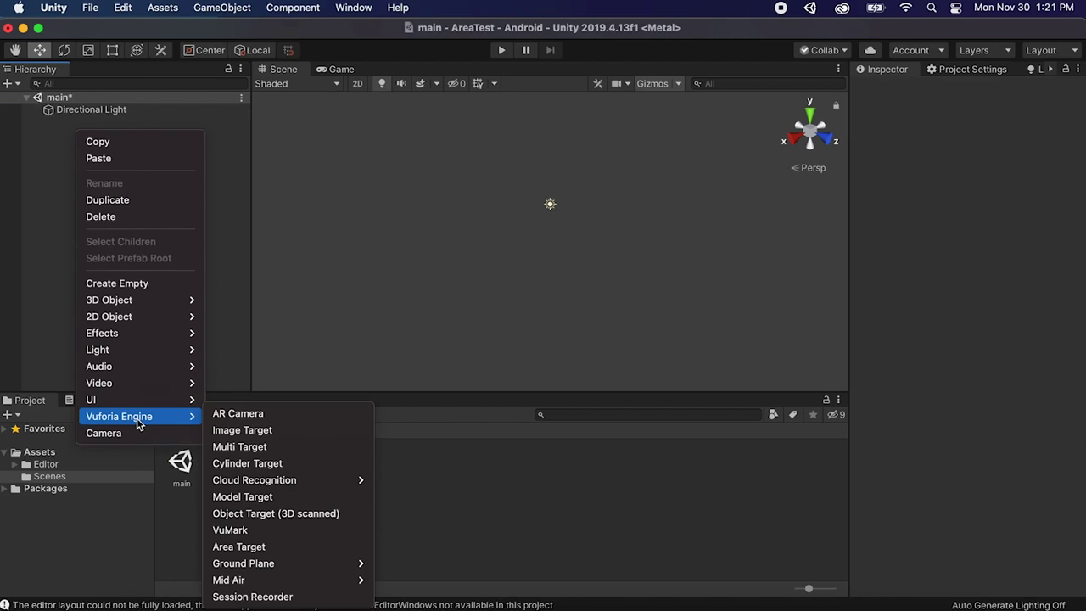
pyautogui.click(243, 415)
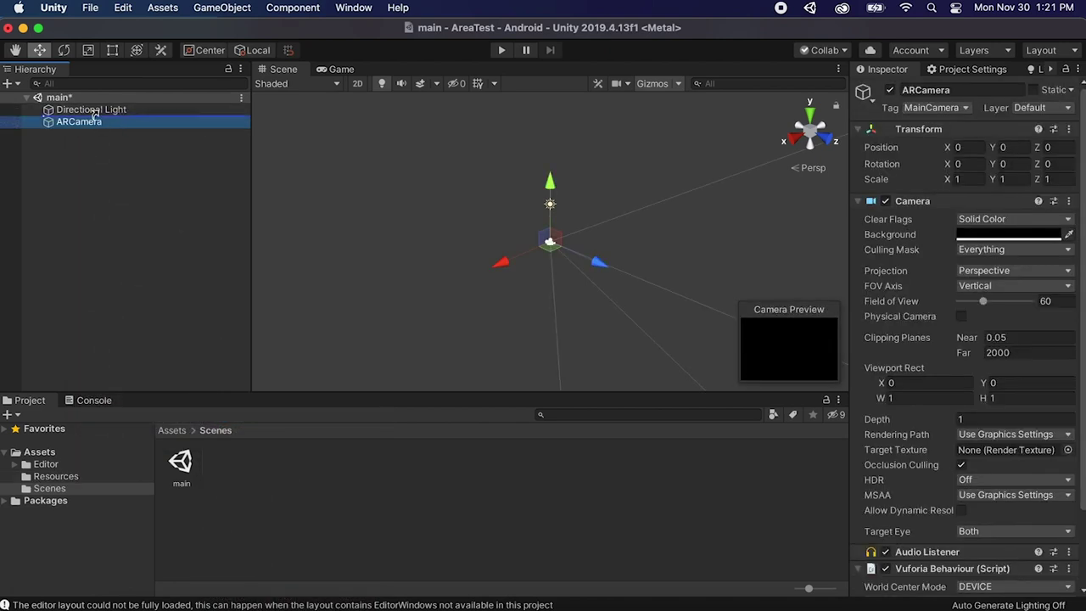
pyautogui.moveTo(90, 121); pyautogui.dragTo(59, 98)
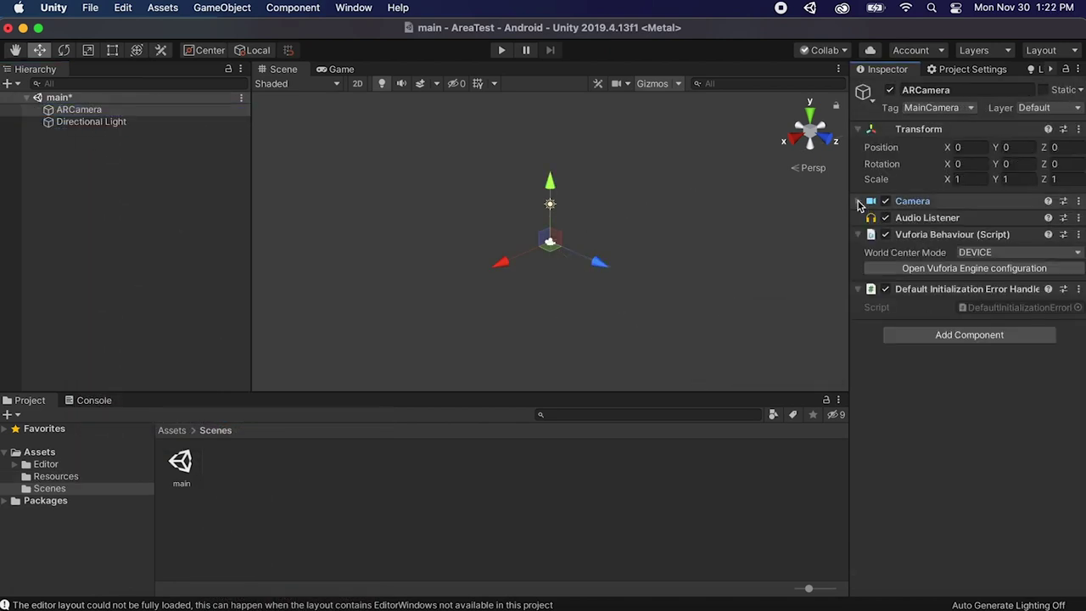
# Step: Open the Vuforia configuration's Global settings, and copy an app license key from the Vuforia License Manager in Chrome
pyautogui.click(950, 269)
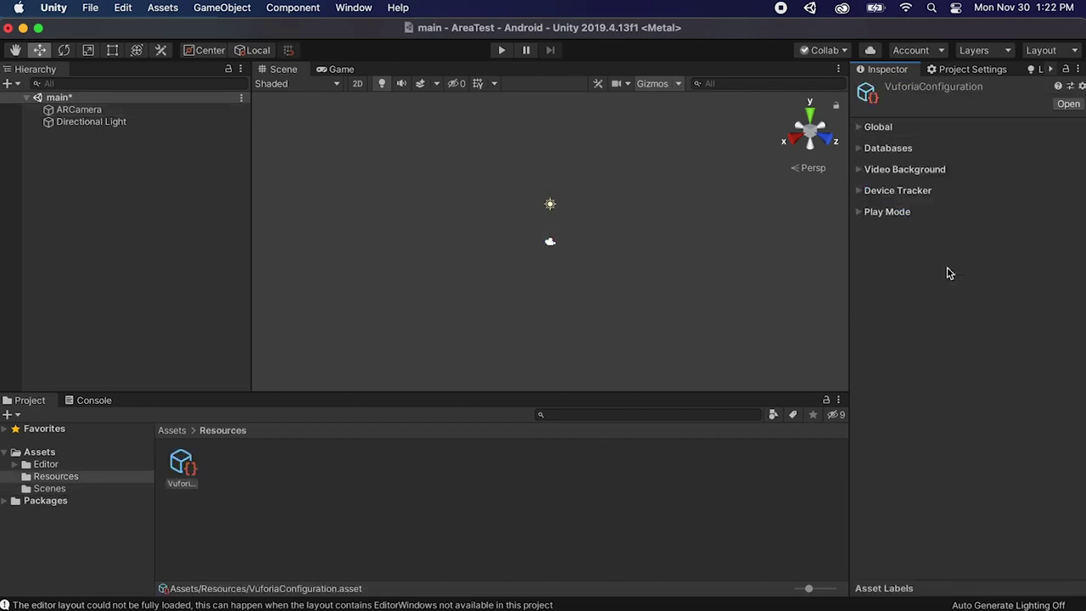
pyautogui.click(859, 126)
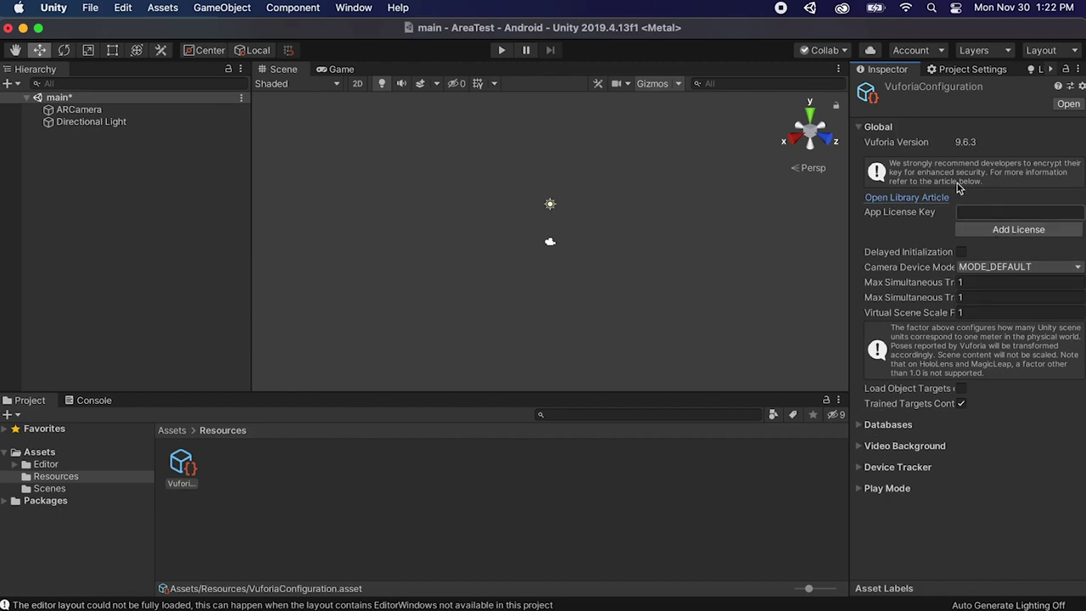
pyautogui.click(908, 602)
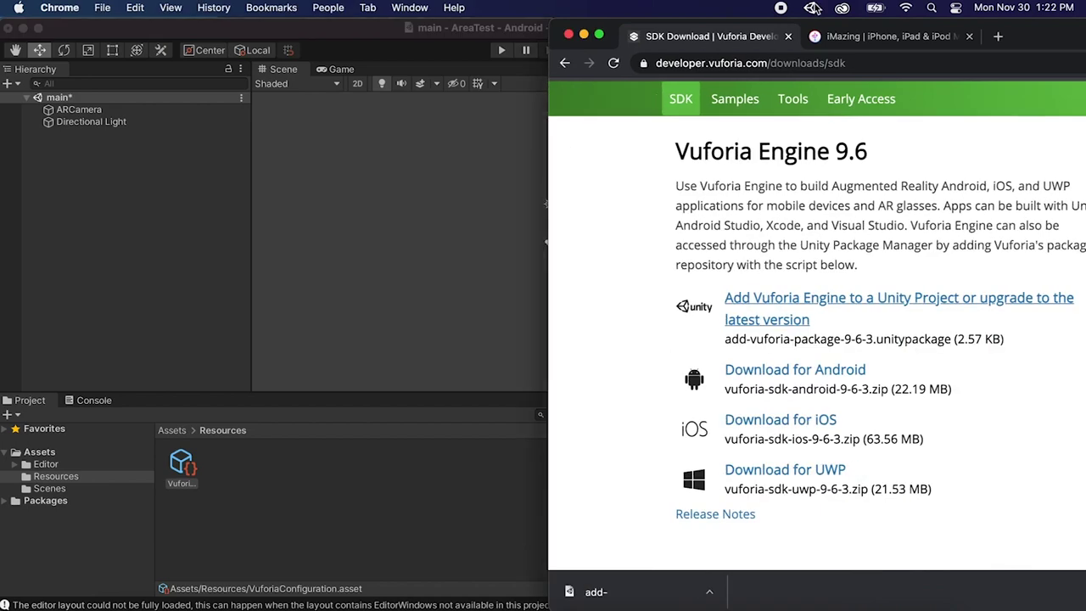
pyautogui.moveTo(1031, 30); pyautogui.dragTo(493, 6)
pyautogui.scroll(2, 240, 121)
pyautogui.click(619, 105)
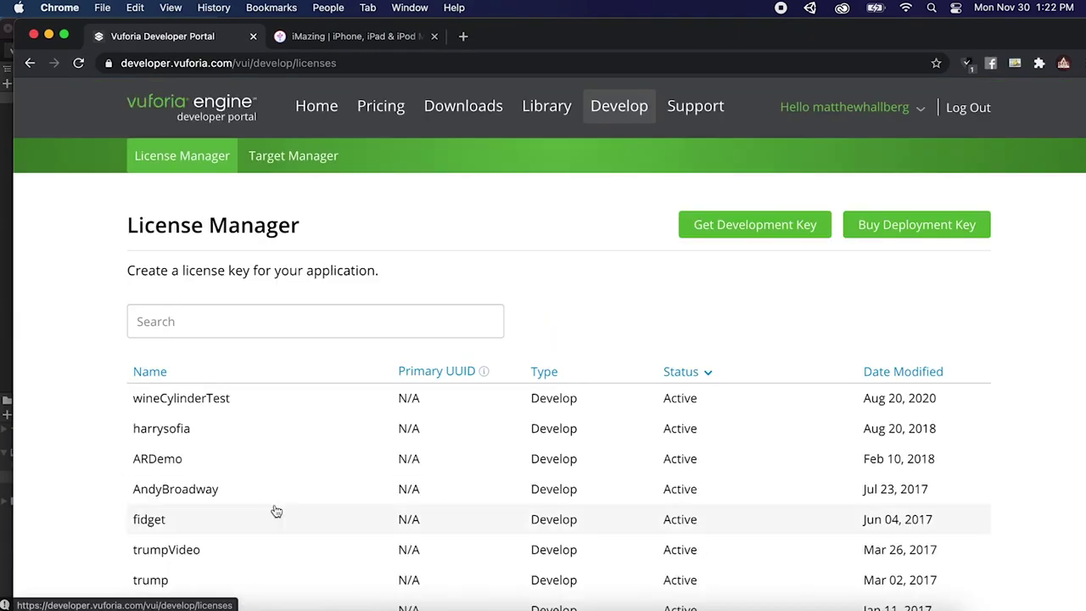
pyautogui.scroll(-2, 274, 509)
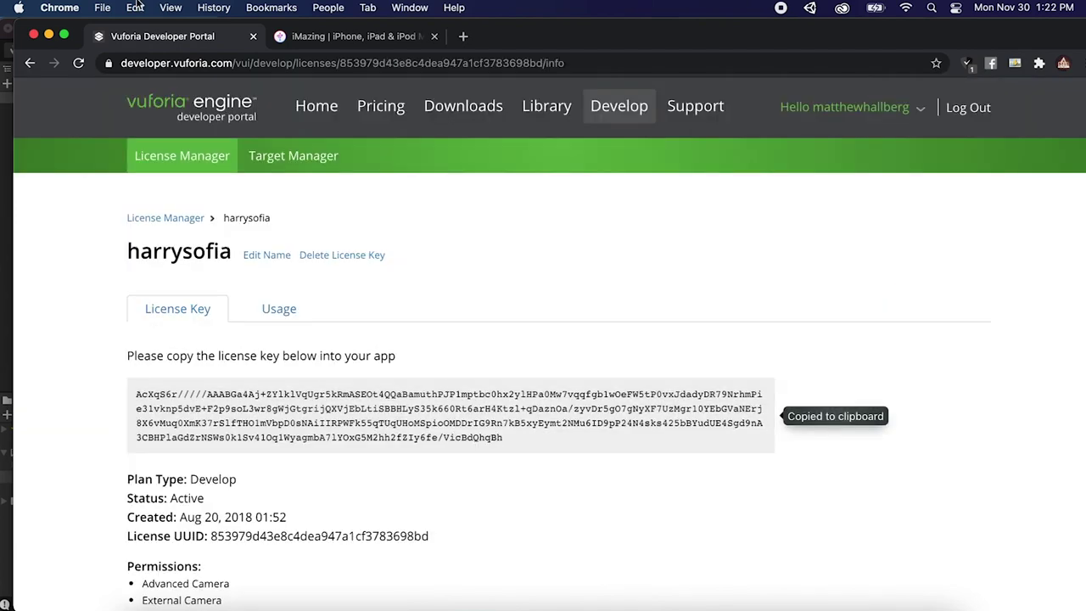
# Step: Return to Unity, paste the license key into the App License Key field, and save the scene
pyautogui.click(49, 35)
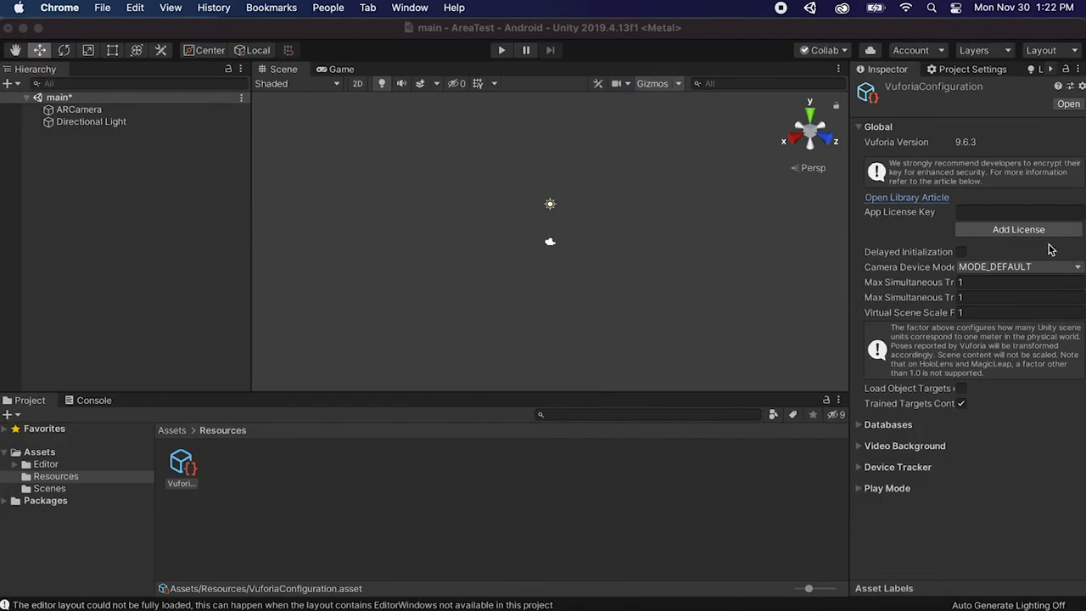
pyautogui.click(984, 214)
pyautogui.press('super+v')
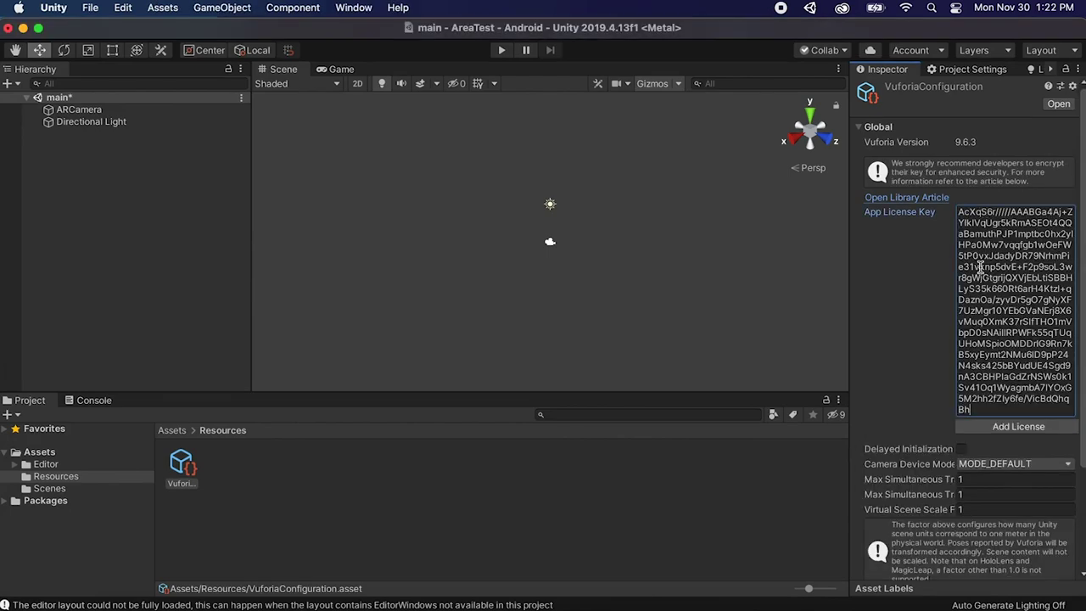
pyautogui.scroll(-5, 975, 356)
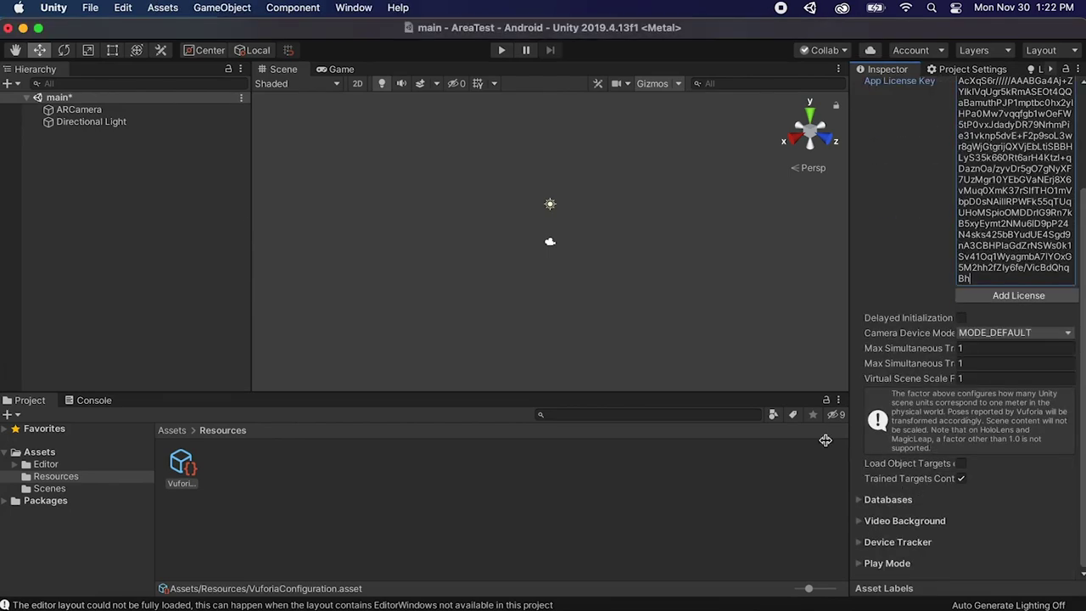
pyautogui.click(220, 212)
pyautogui.press('super+s')
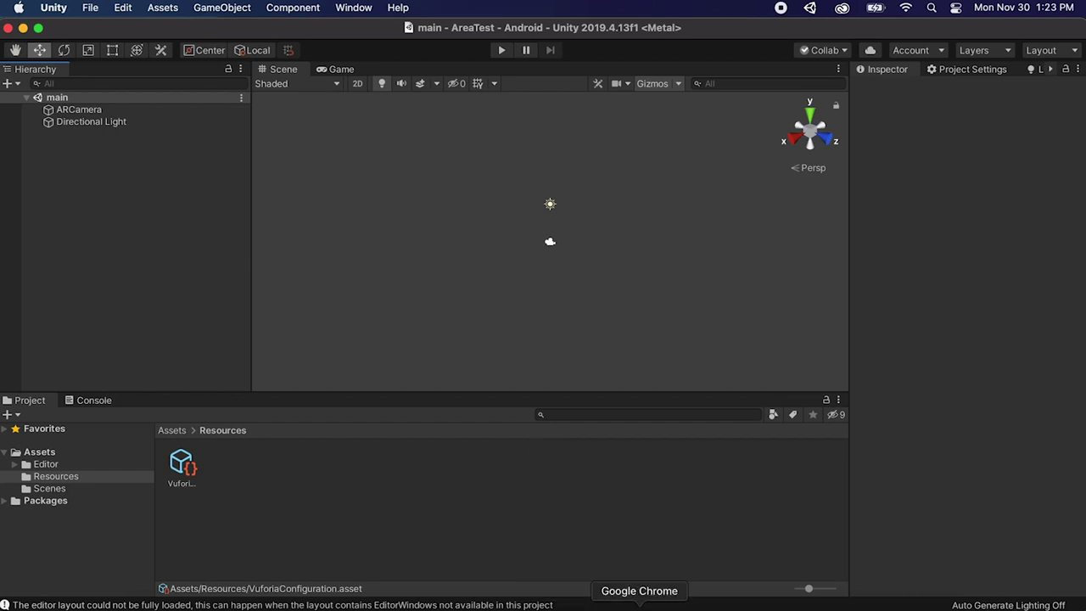
# Step: View the iMazing website in Chrome, and continue the trial version in the iMazing app
pyautogui.click(639, 604)
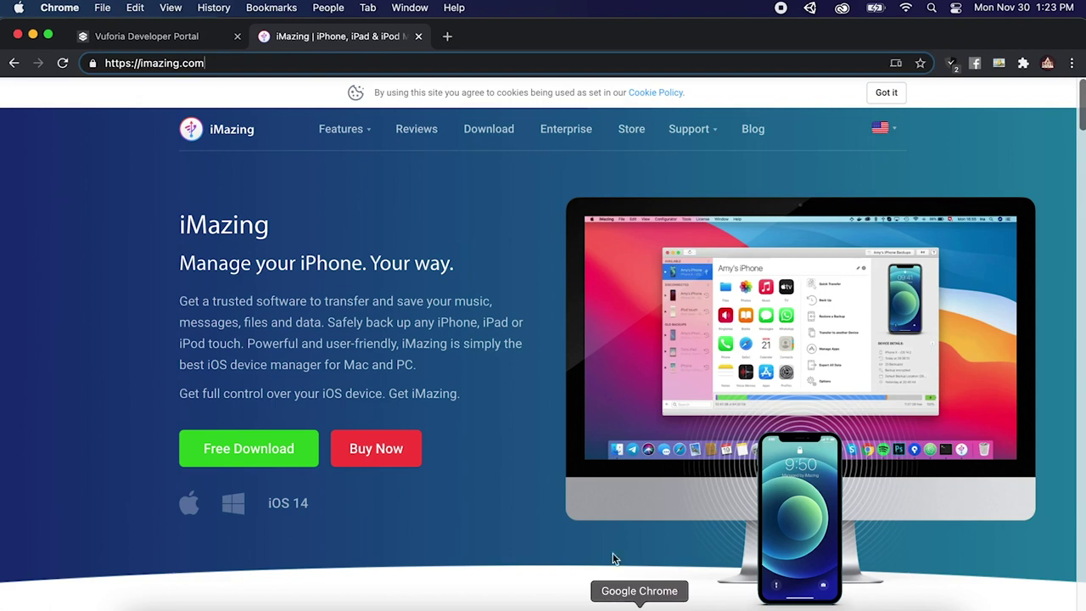
pyautogui.click(235, 63)
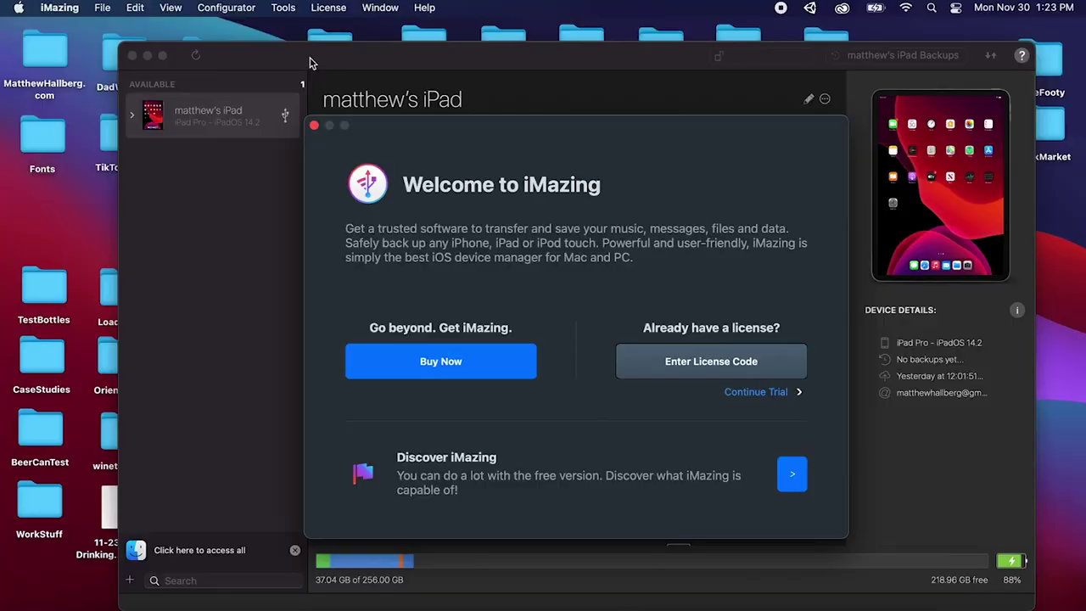
pyautogui.click(749, 393)
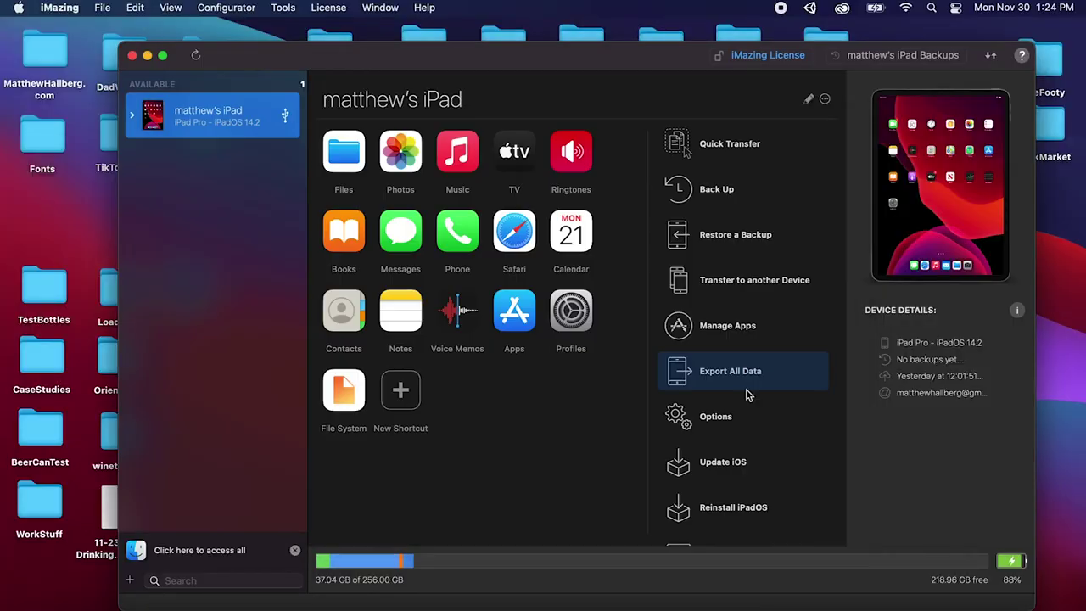
# Step: Expand the iPad's contents and open the Documents folder of the area target scanning app under Apps
pyautogui.moveTo(488, 59); pyautogui.dragTo(426, 36)
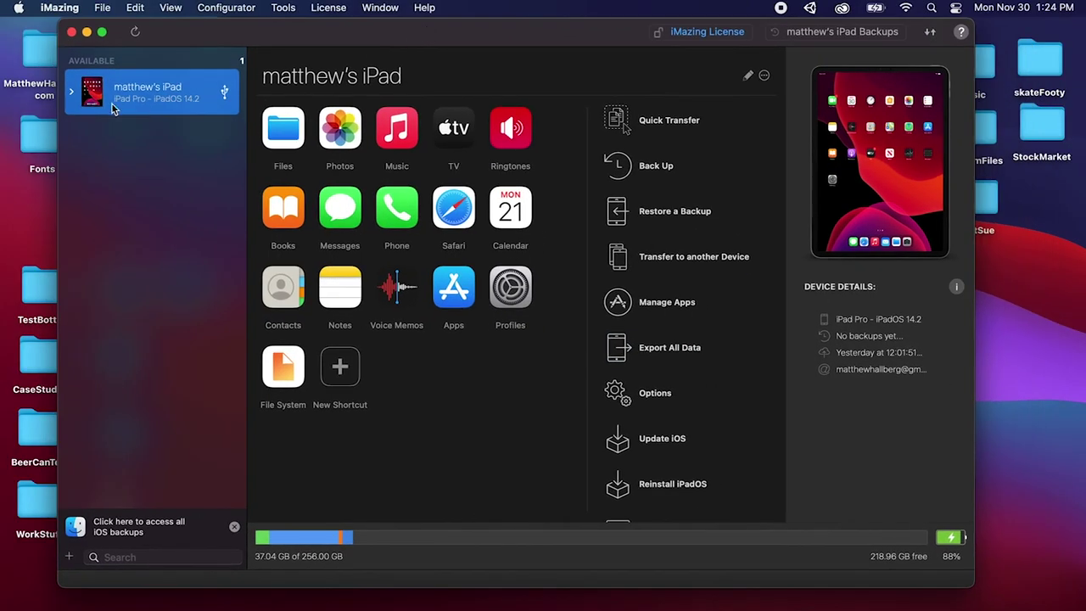
pyautogui.click(72, 95)
pyautogui.scroll(-2, 157, 363)
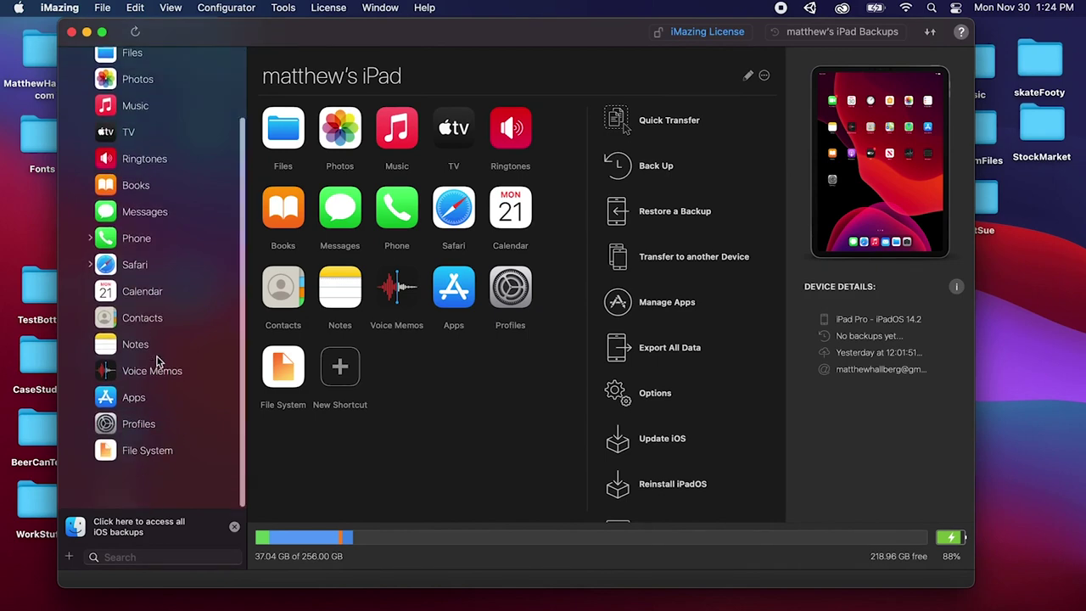
pyautogui.scroll(2, 162, 368)
pyautogui.click(133, 473)
pyautogui.click(388, 364)
pyautogui.doubleClick(389, 364)
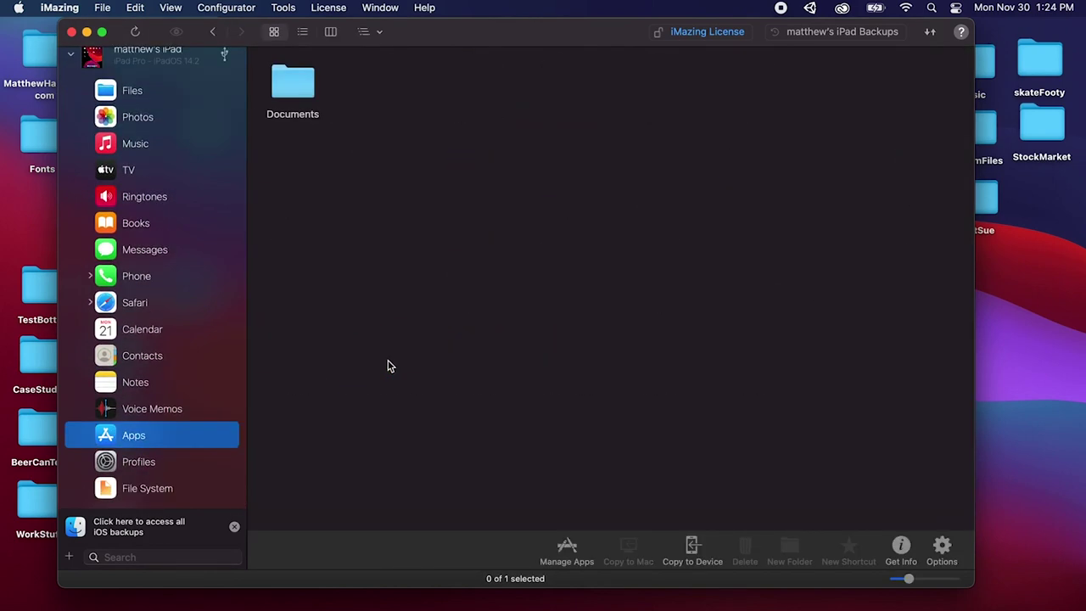
pyautogui.doubleClick(291, 87)
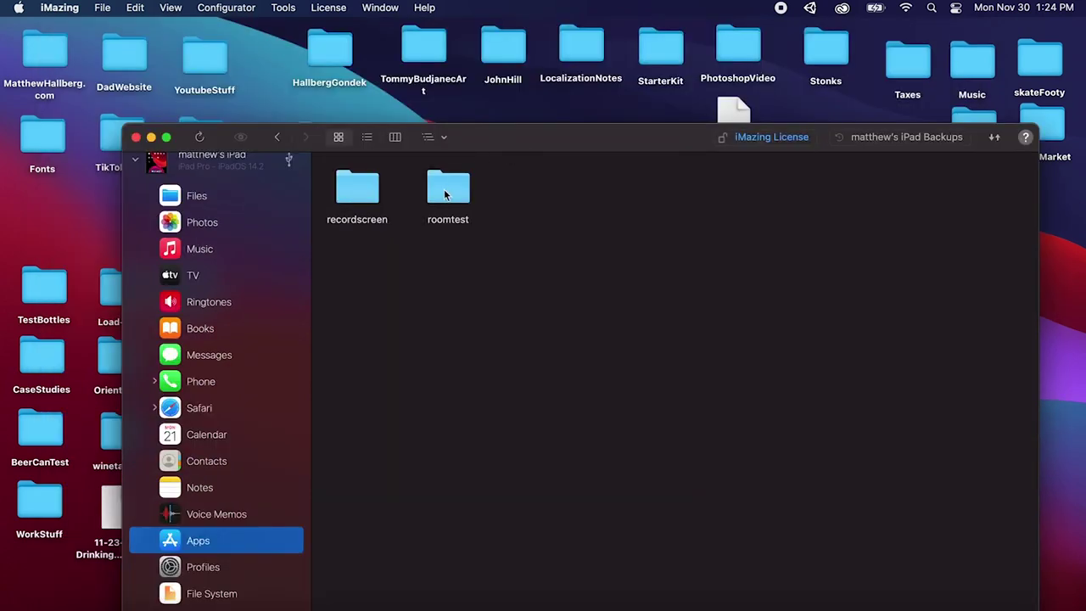
# Step: Open the roomtest folder and copy roomtest.unitypackage from the iPad to the Mac desktop
pyautogui.doubleClick(444, 195)
pyautogui.moveTo(504, 140); pyautogui.dragTo(472, 372)
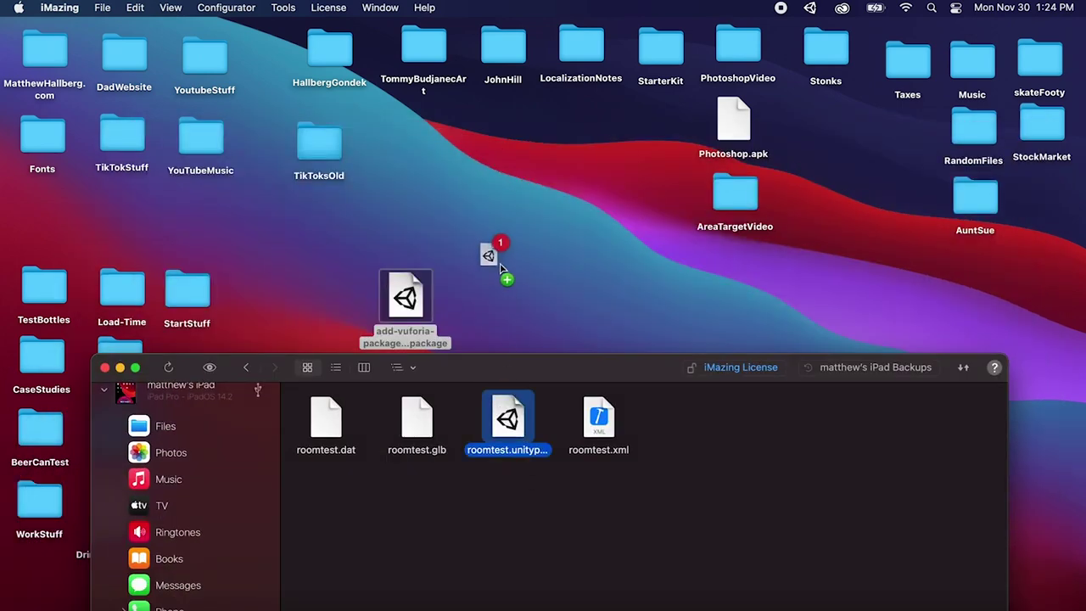
pyautogui.moveTo(500, 268); pyautogui.dragTo(499, 306)
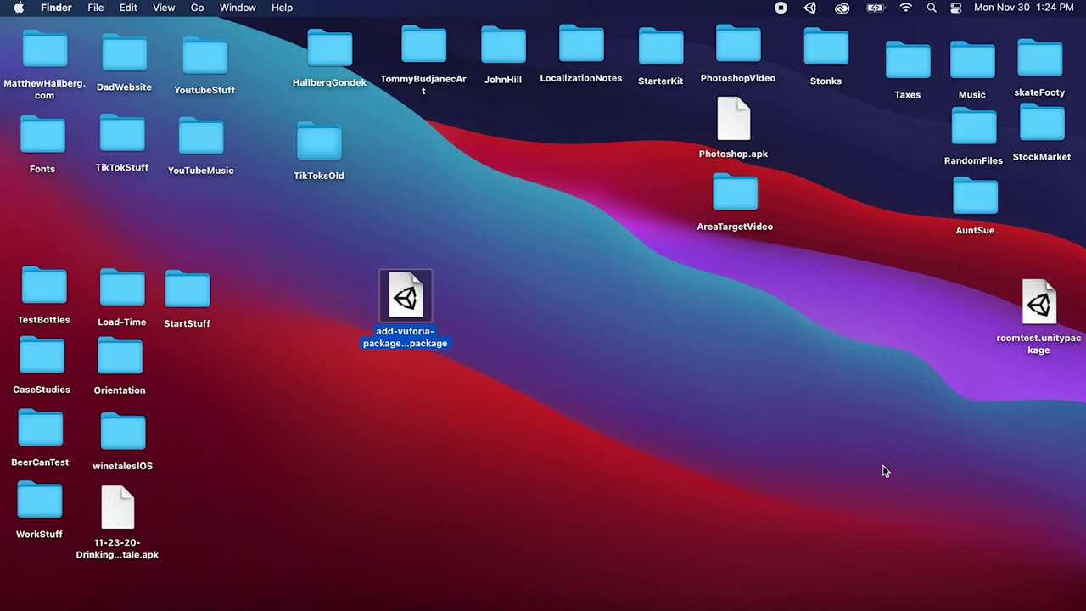
pyautogui.click(882, 471)
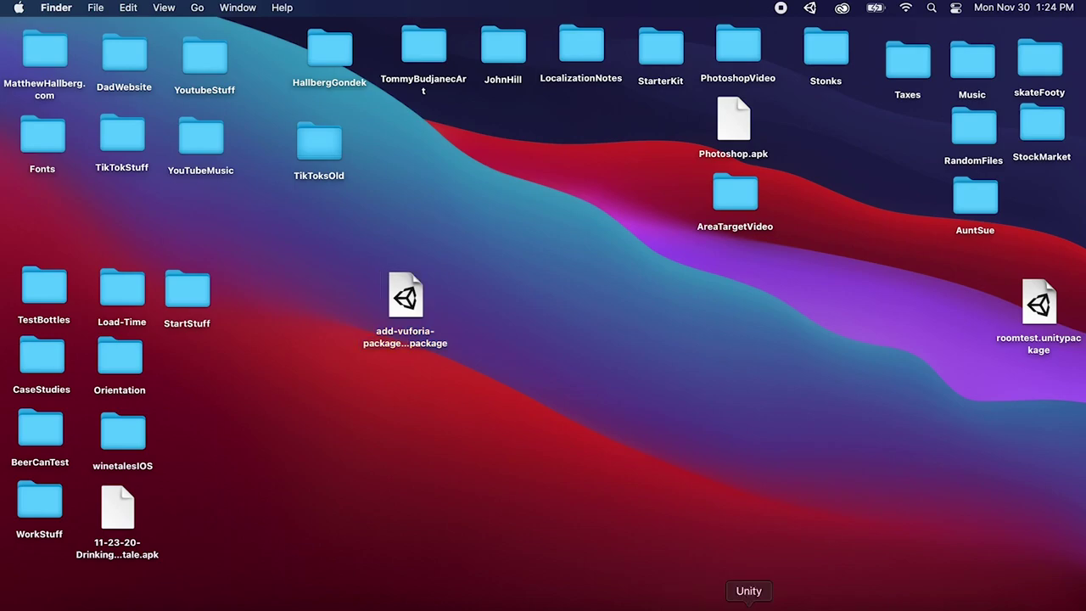
# Step: Switch to Unity and add a Vuforia Engine Area Target using the roomtest database and roomtest area target
pyautogui.click(749, 602)
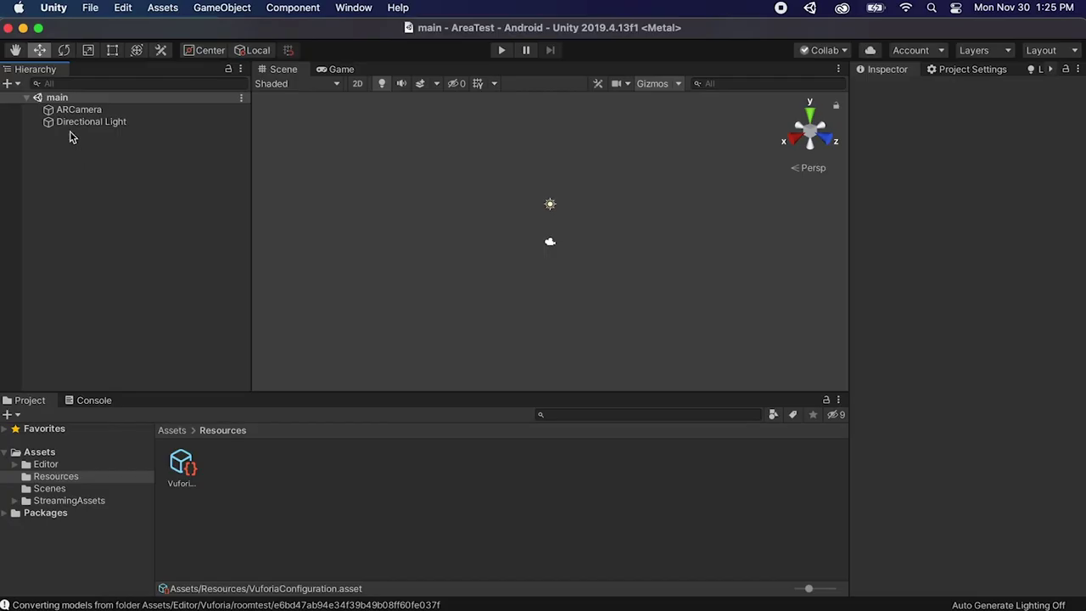
pyautogui.rightClick(71, 136)
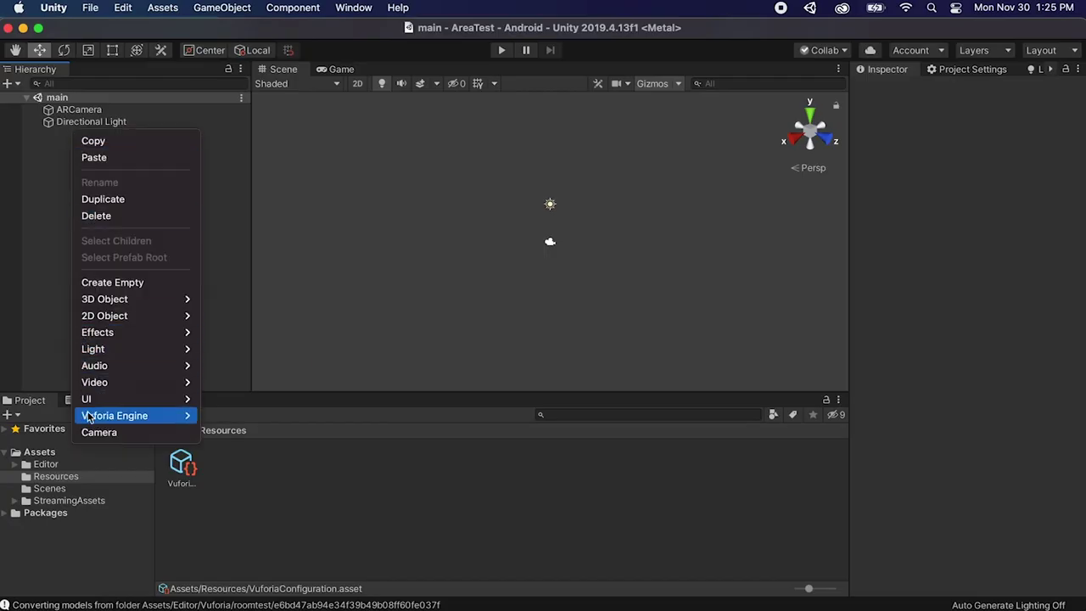
pyautogui.moveTo(114, 415)
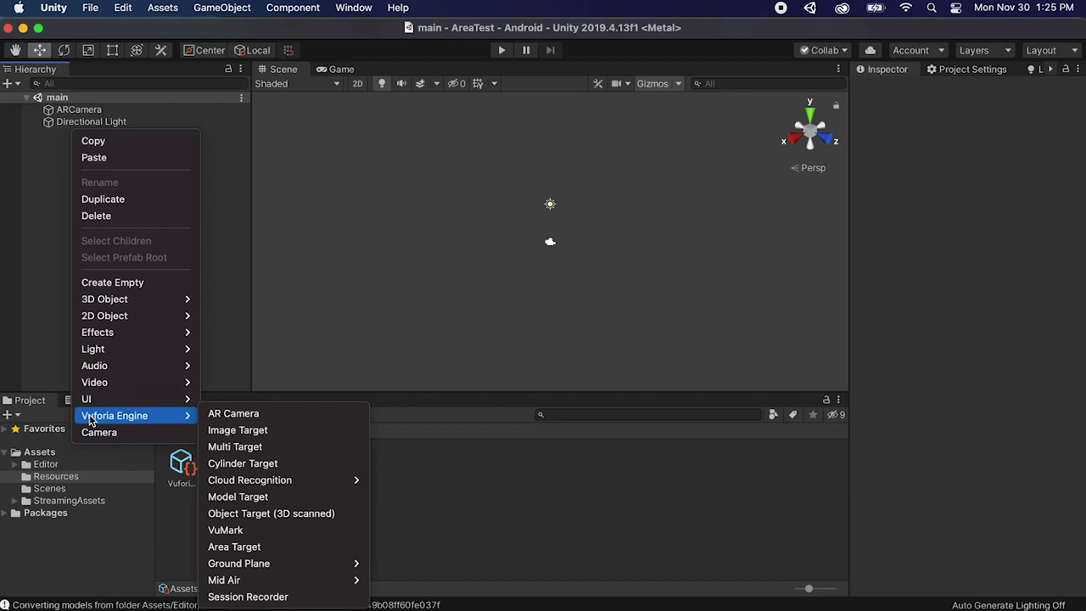
pyautogui.click(242, 548)
pyautogui.click(976, 220)
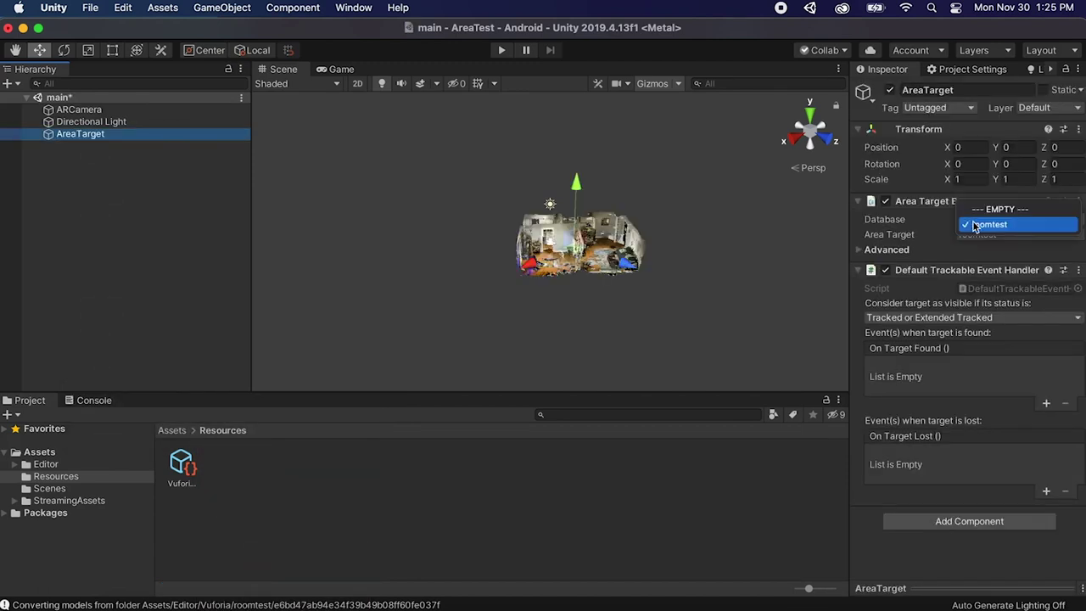
pyautogui.click(988, 224)
pyautogui.click(976, 235)
pyautogui.click(984, 237)
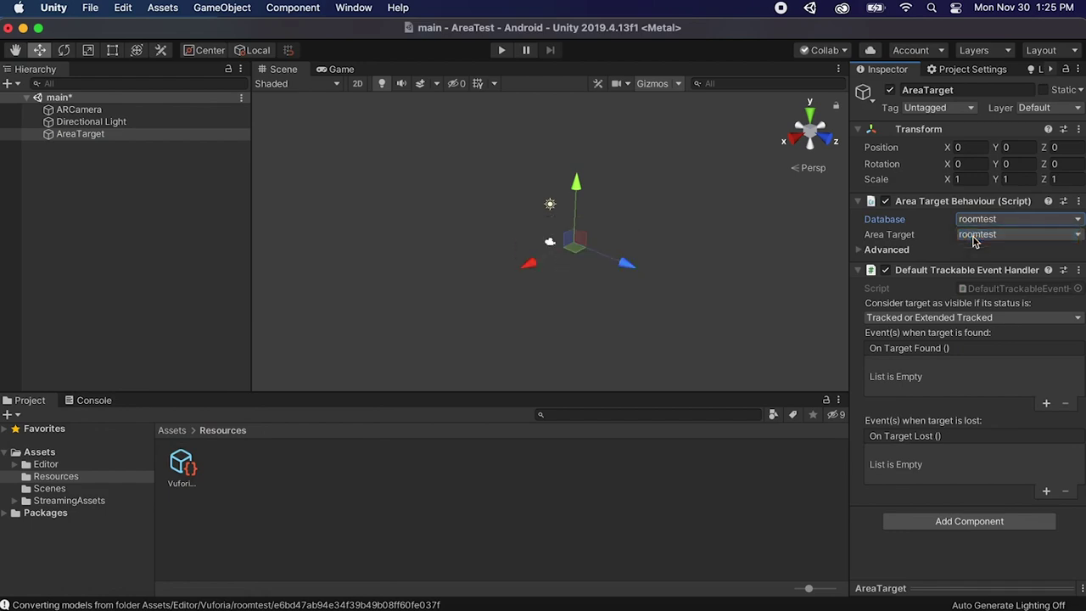
# Step: Examine the scanned room mesh of the area target from several angles and distances in the scene
pyautogui.scroll(5, 548, 324)
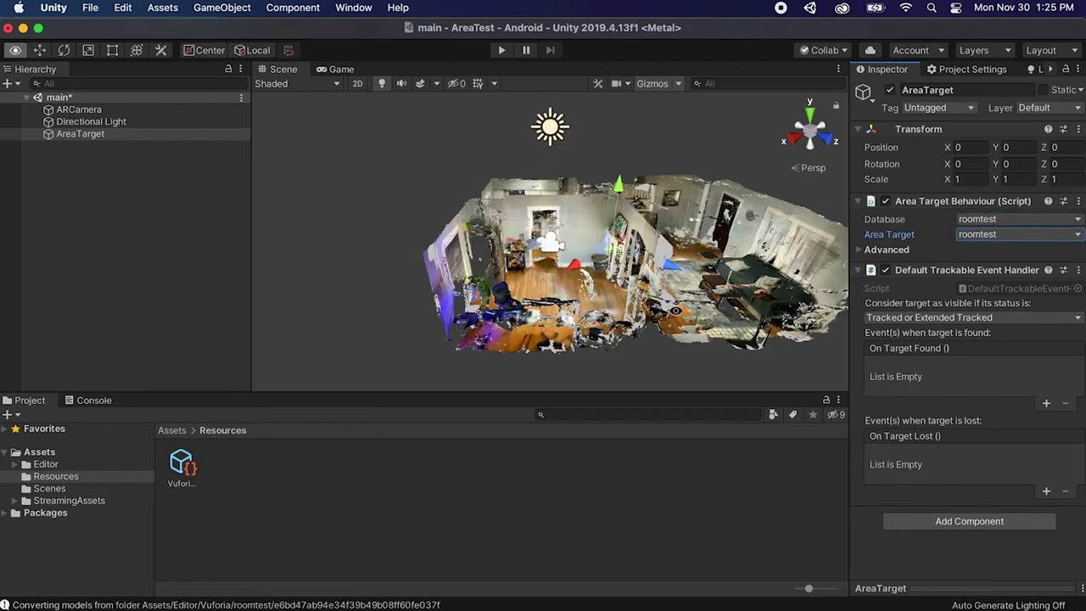
pyautogui.keyDown('alt'); pyautogui.moveTo(548, 324); pyautogui.dragTo(466, 259); pyautogui.keyUp('alt')
pyautogui.scroll(5, 515, 246)
pyautogui.scroll(-8, 466, 259)
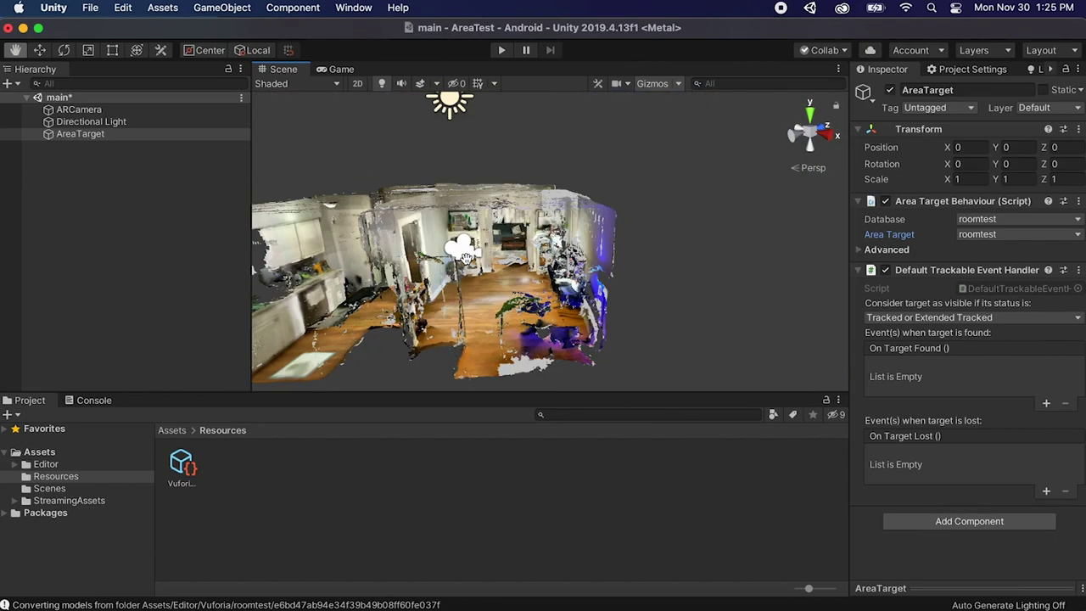
pyautogui.scroll(6, 465, 259)
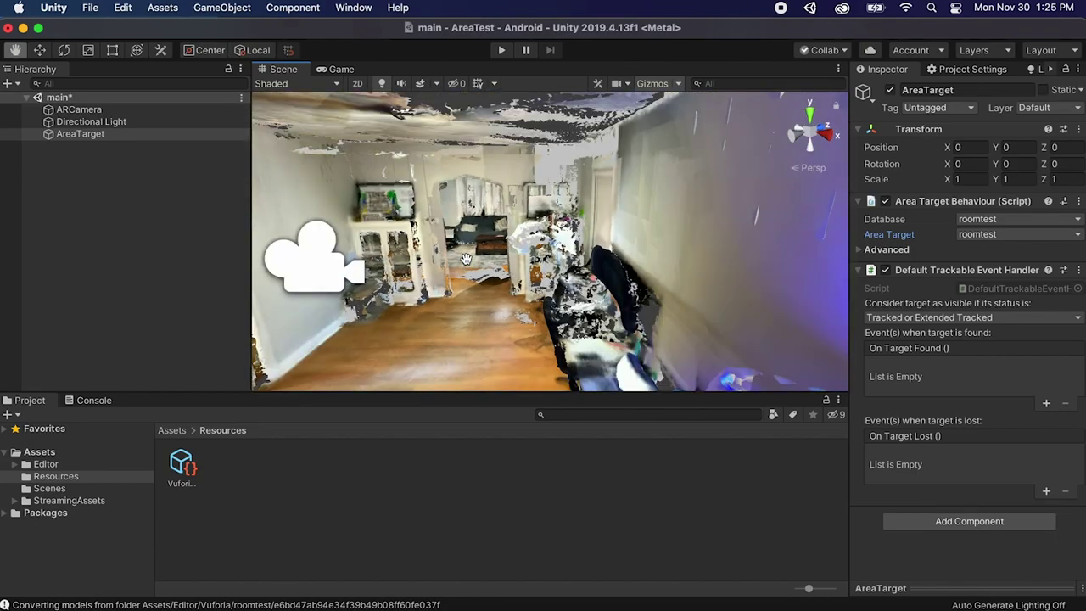
pyautogui.scroll(-3, 422, 259)
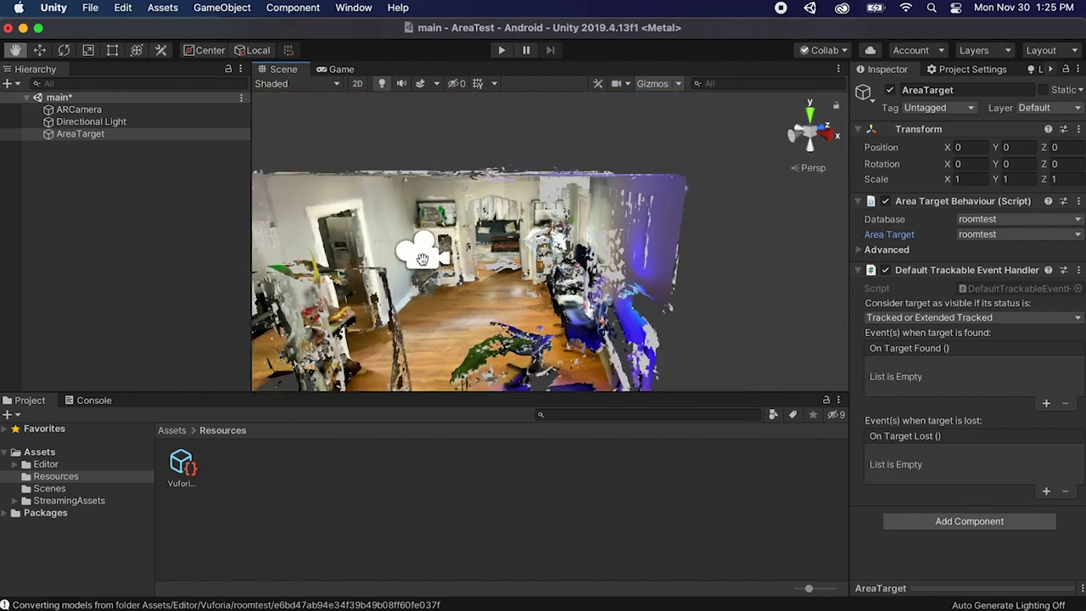
pyautogui.keyDown('alt'); pyautogui.moveTo(481, 285); pyautogui.dragTo(462, 224); pyautogui.keyUp('alt')
# Step: Create an empty child object under AreaTarget and name it Parent
pyautogui.doubleClick(72, 137)
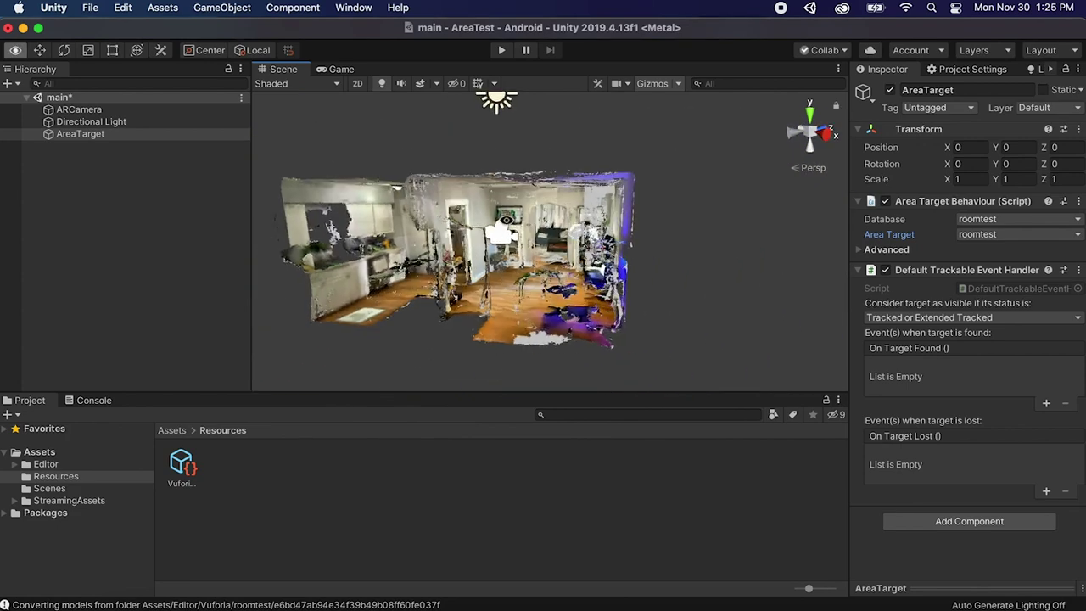
pyautogui.rightClick(73, 140)
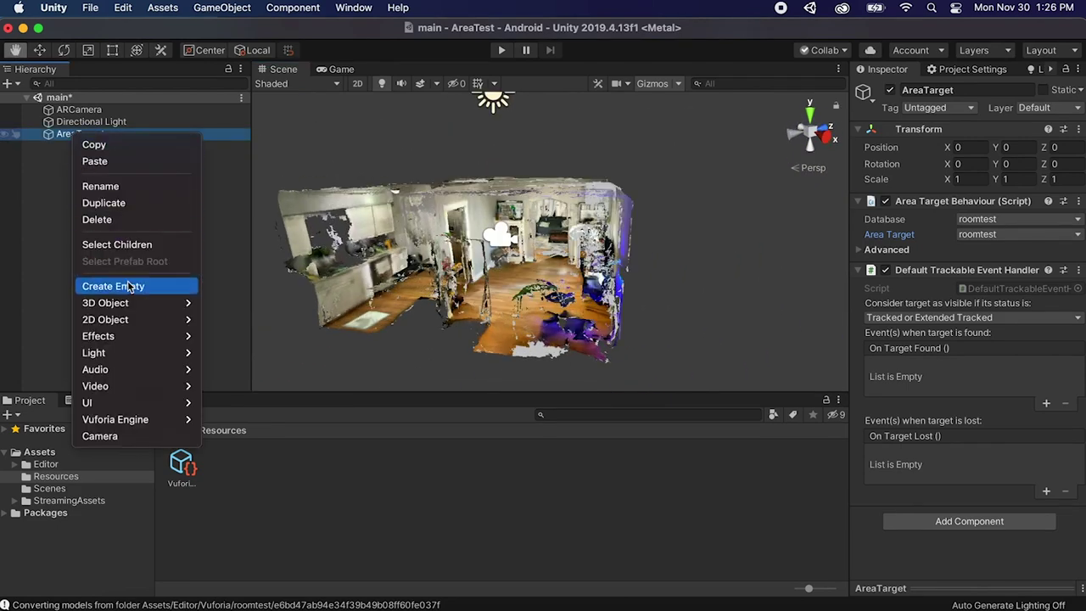
pyautogui.click(129, 286)
pyautogui.click(94, 146)
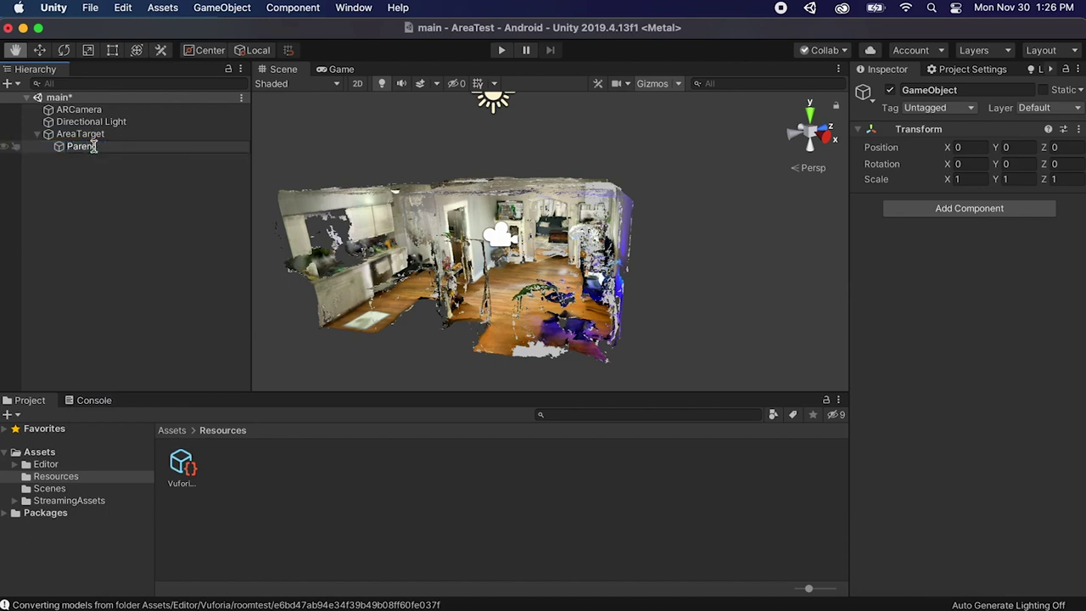
pyautogui.press('Return')
# Step: Add a 3D cube as a child of Parent and reposition it inside the scanned room
pyautogui.rightClick(95, 149)
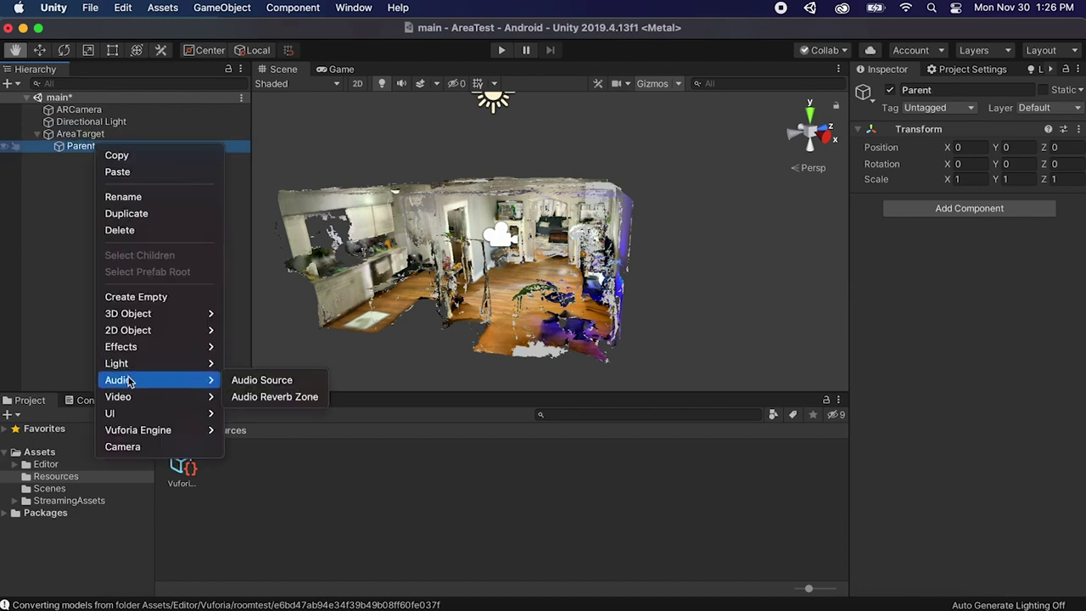
pyautogui.moveTo(143, 315)
pyautogui.click(262, 321)
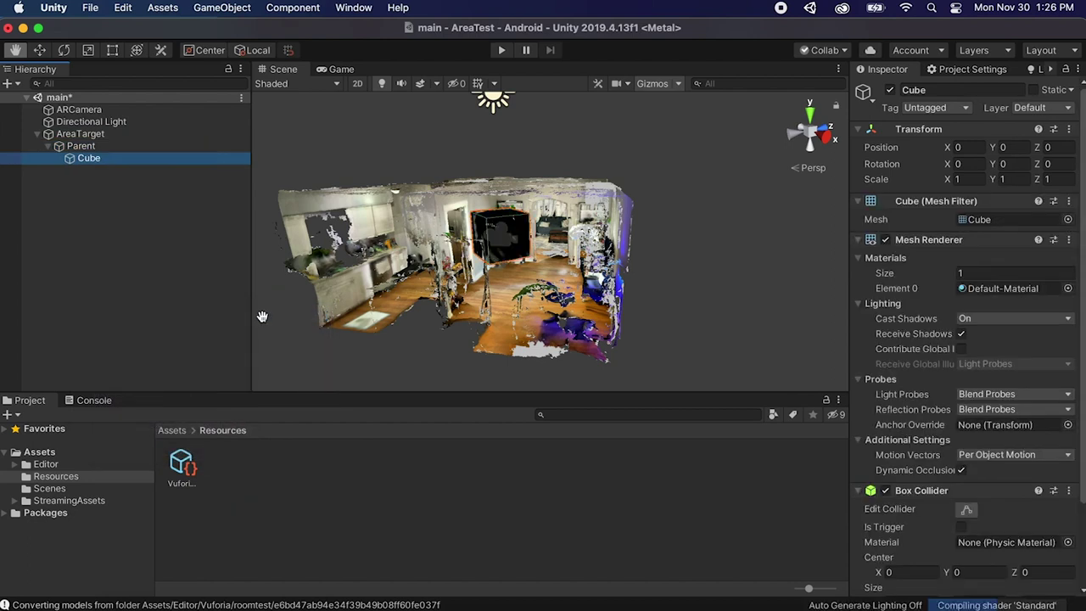
pyautogui.press('w')
pyautogui.moveTo(498, 181); pyautogui.dragTo(500, 223)
pyautogui.moveTo(565, 279); pyautogui.dragTo(567, 260)
pyautogui.moveTo(528, 227); pyautogui.dragTo(500, 199)
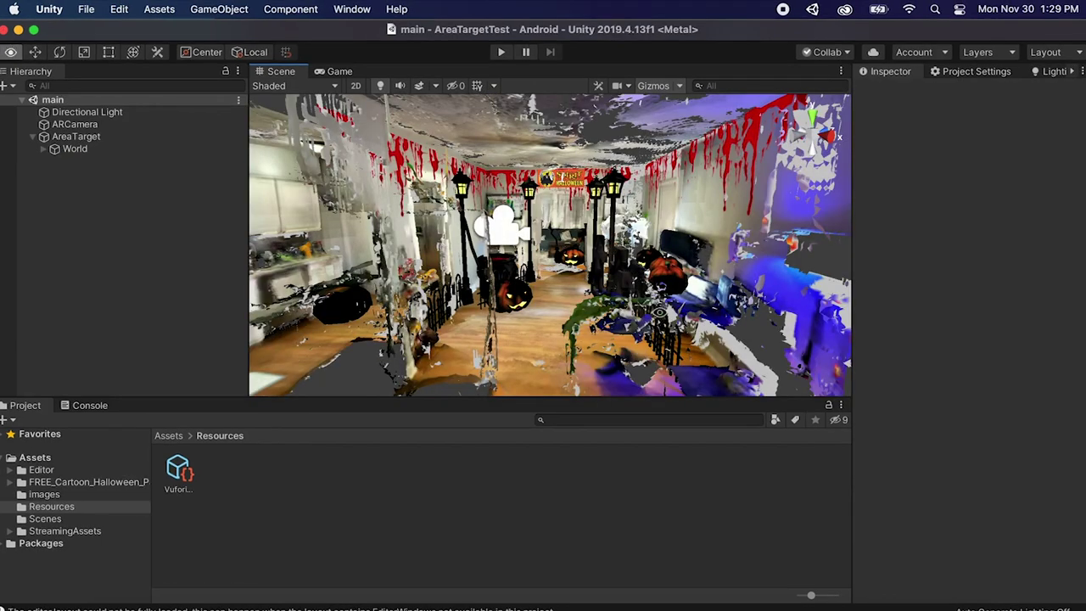
# Step: View the decorated room, open the FREE_Cartoon_Halloween_Pack asset folder, and widen the project folder tree to fit its name
pyautogui.keyDown('alt'); pyautogui.moveTo(658, 313); pyautogui.dragTo(594, 306); pyautogui.keyUp('alt')
pyautogui.click(58, 482)
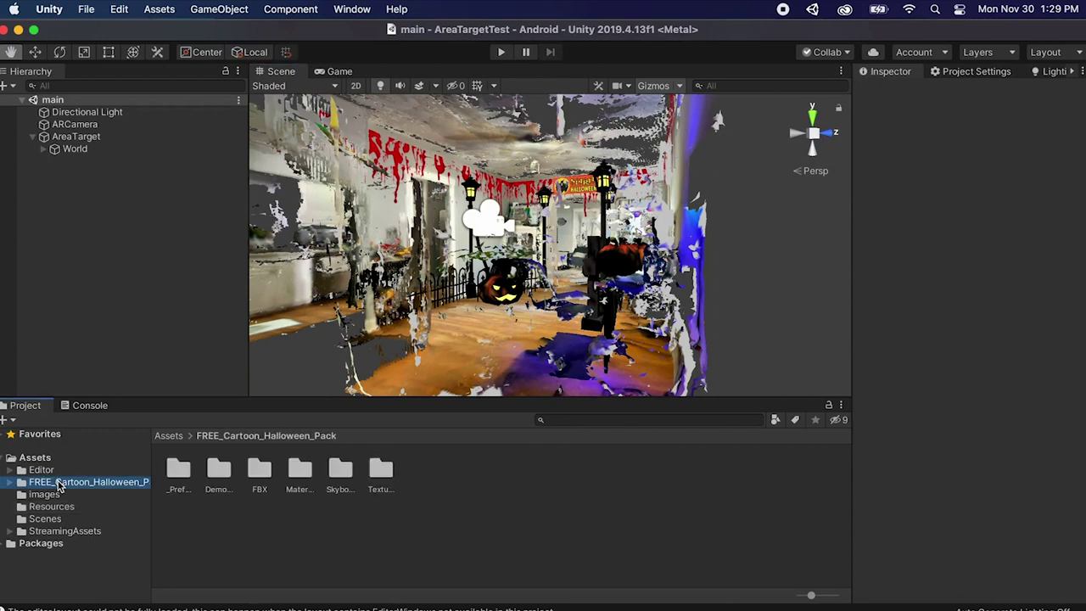
pyautogui.moveTo(151, 489); pyautogui.dragTo(195, 497)
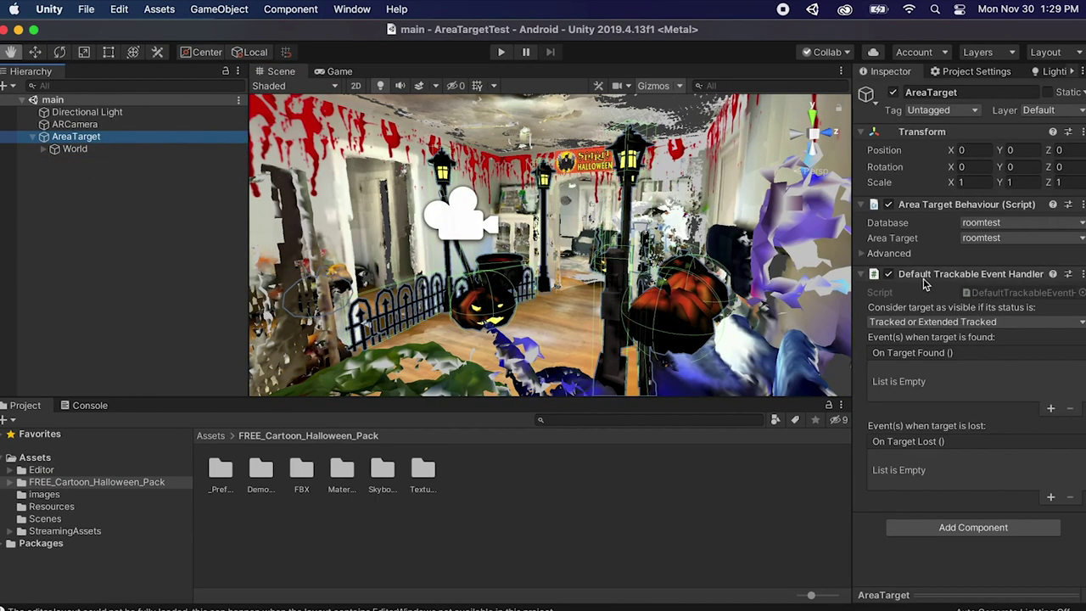
# Step: Enable Simulate Occlusion in the AreaTarget's Advanced settings and inspect the simulated mesh around the Halloween props
pyautogui.click(865, 254)
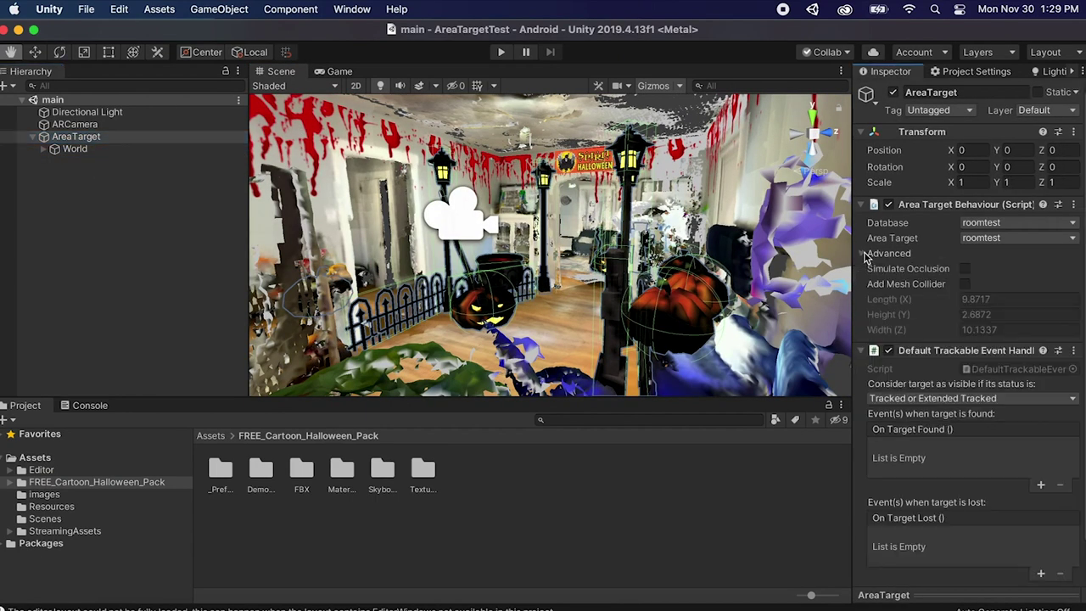
pyautogui.click(966, 269)
pyautogui.press('alt')
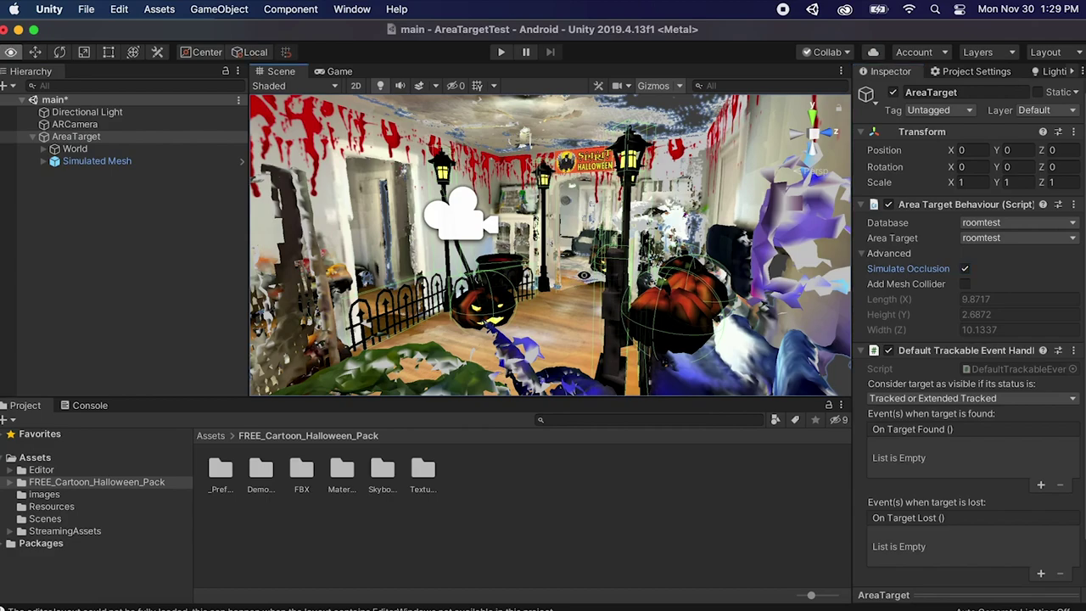
pyautogui.keyDown('alt'); pyautogui.moveTo(544, 242); pyautogui.dragTo(572, 254); pyautogui.keyUp('alt')
pyautogui.scroll(10, 596, 307)
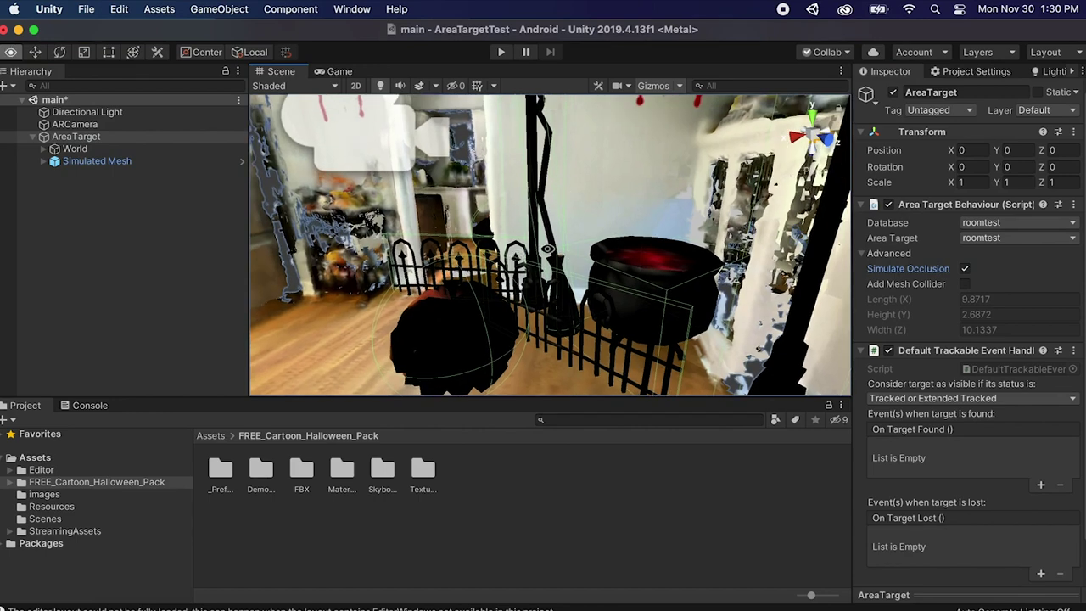
pyautogui.keyDown('alt'); pyautogui.moveTo(547, 248); pyautogui.dragTo(670, 254); pyautogui.keyUp('alt')
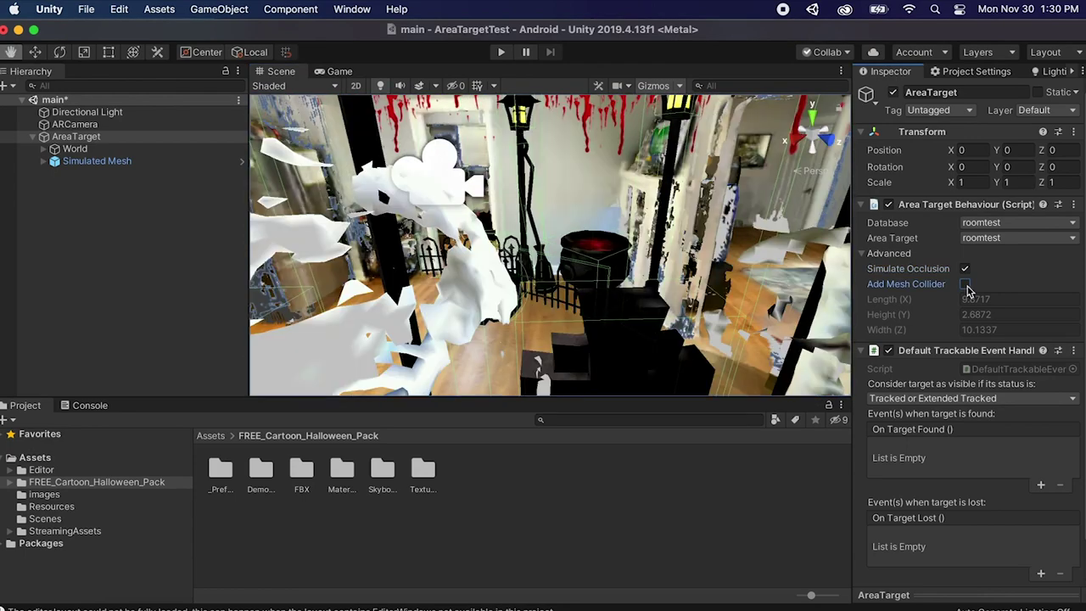
pyautogui.keyDown('alt'); pyautogui.moveTo(534, 256); pyautogui.dragTo(482, 161); pyautogui.keyUp('alt')
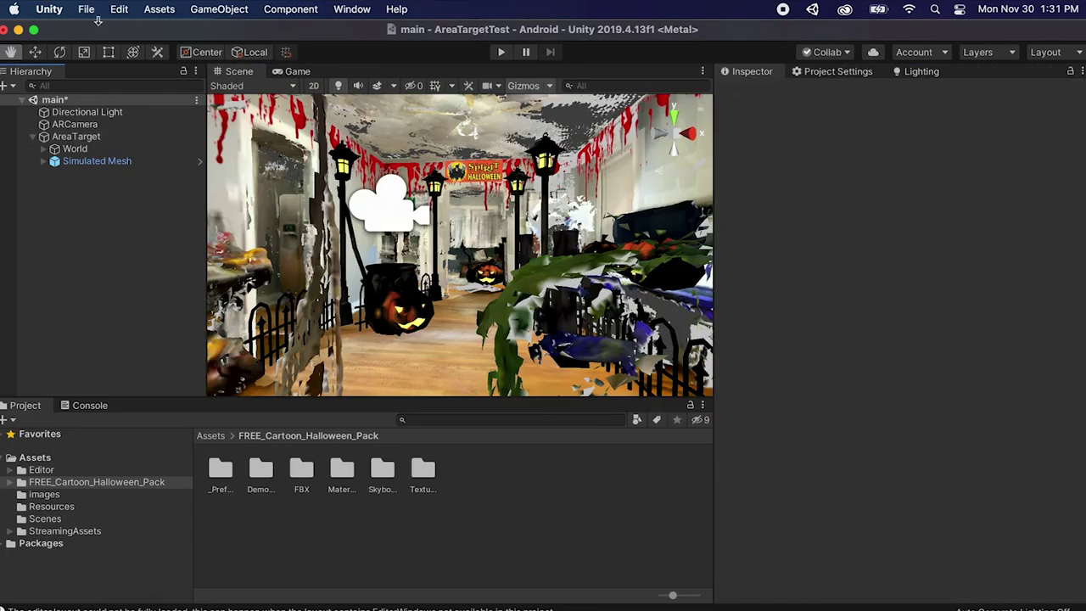
# Step: Open the Build Settings for the Android project
pyautogui.click(90, 10)
pyautogui.click(169, 180)
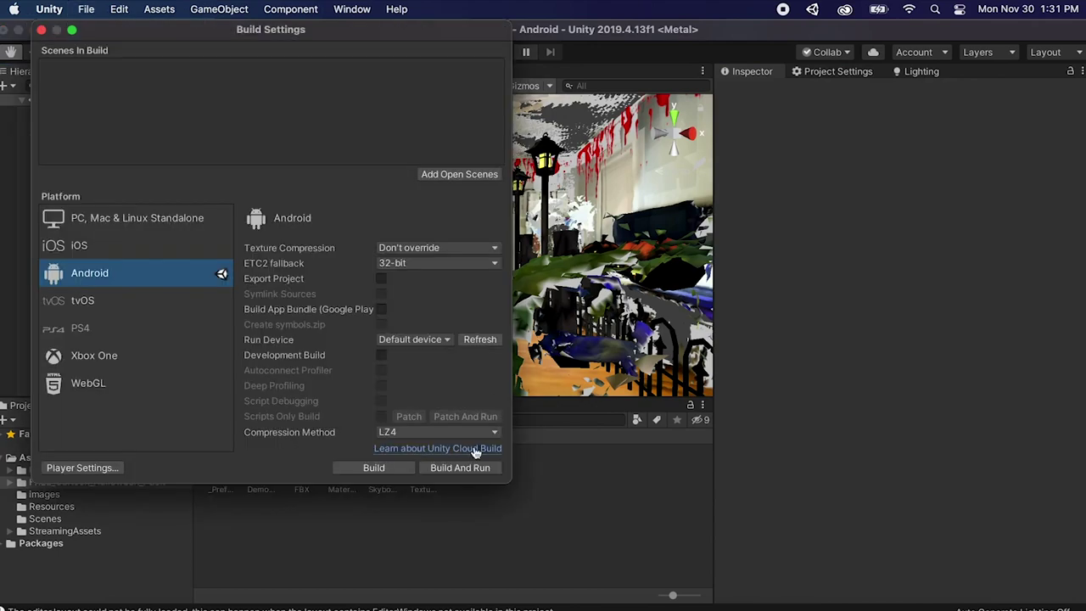